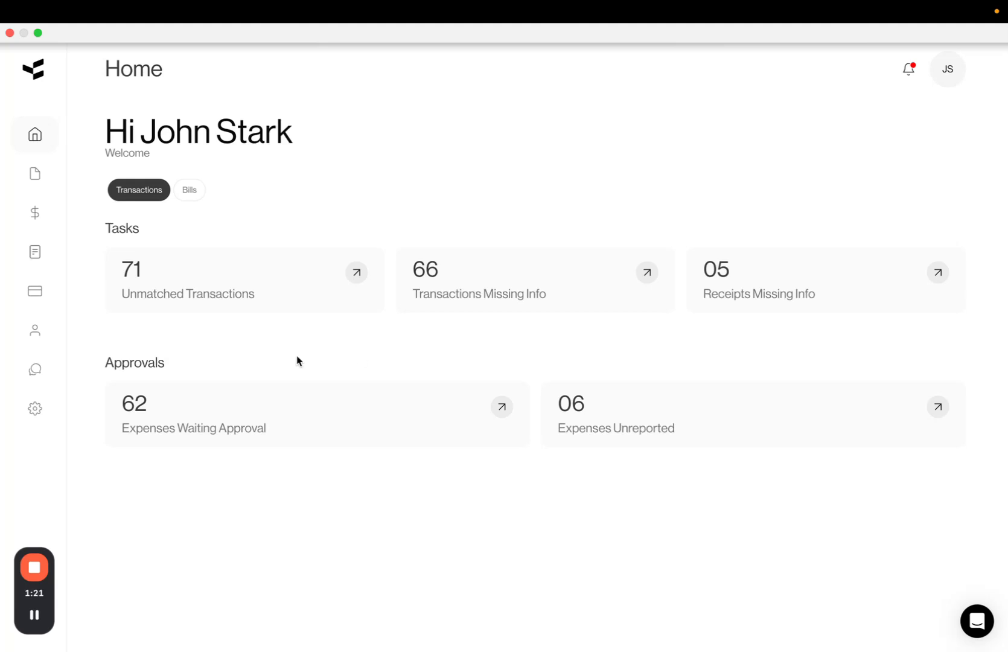
Create a new profile in the Profiles settings named Concrete Jobs and assign it to the Admin role
{"action": "left_click", "coordinate": [38, 408]}
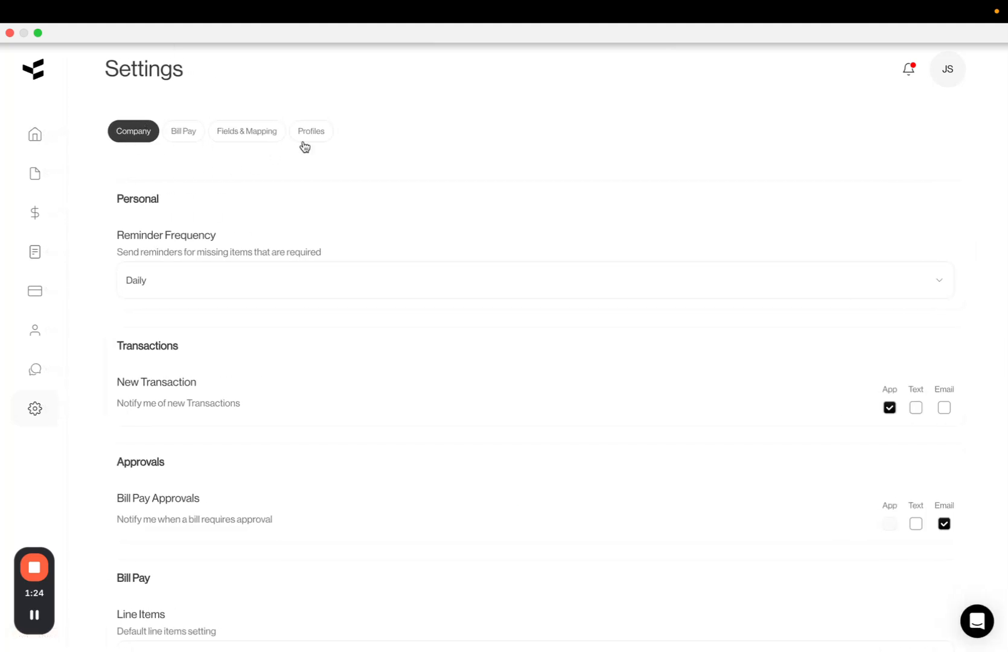
{"action": "left_click", "coordinate": [317, 133]}
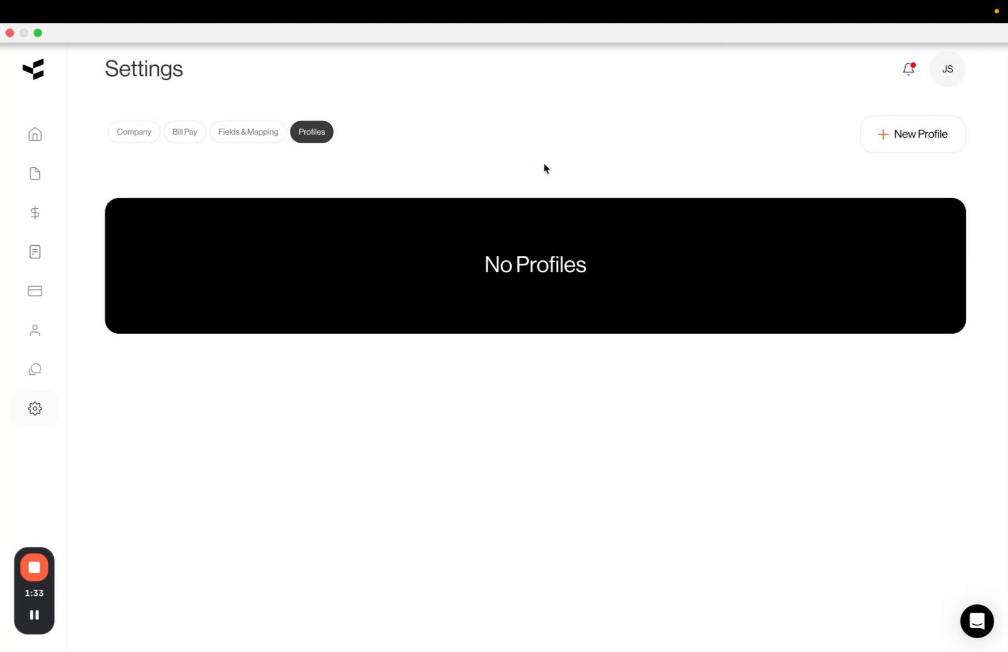
{"action": "left_click", "coordinate": [913, 135]}
{"action": "left_click", "coordinate": [766, 138]}
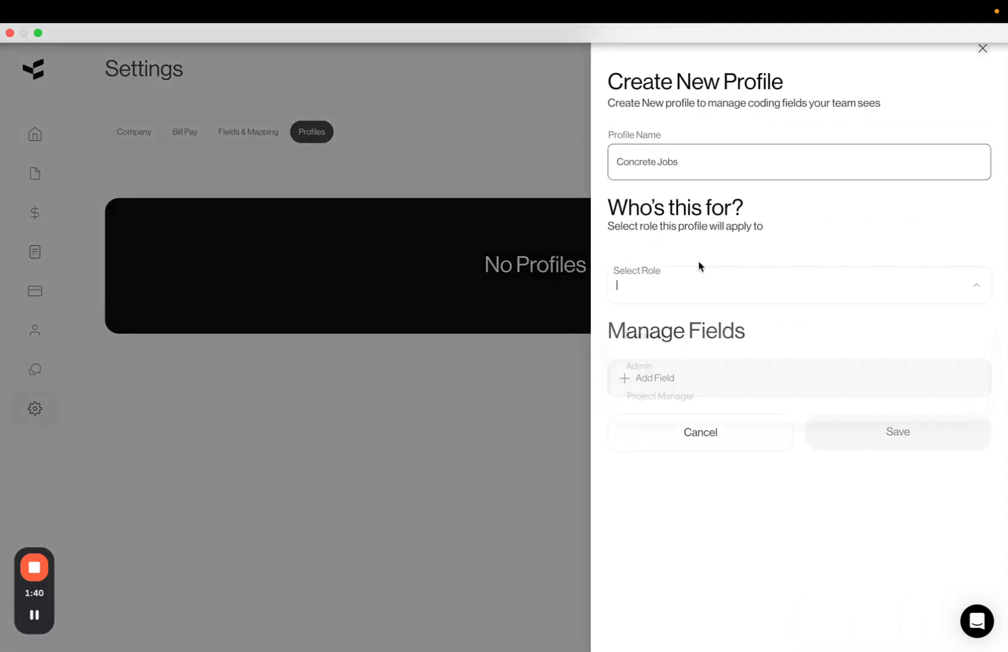
{"action": "left_click", "coordinate": [698, 266]}
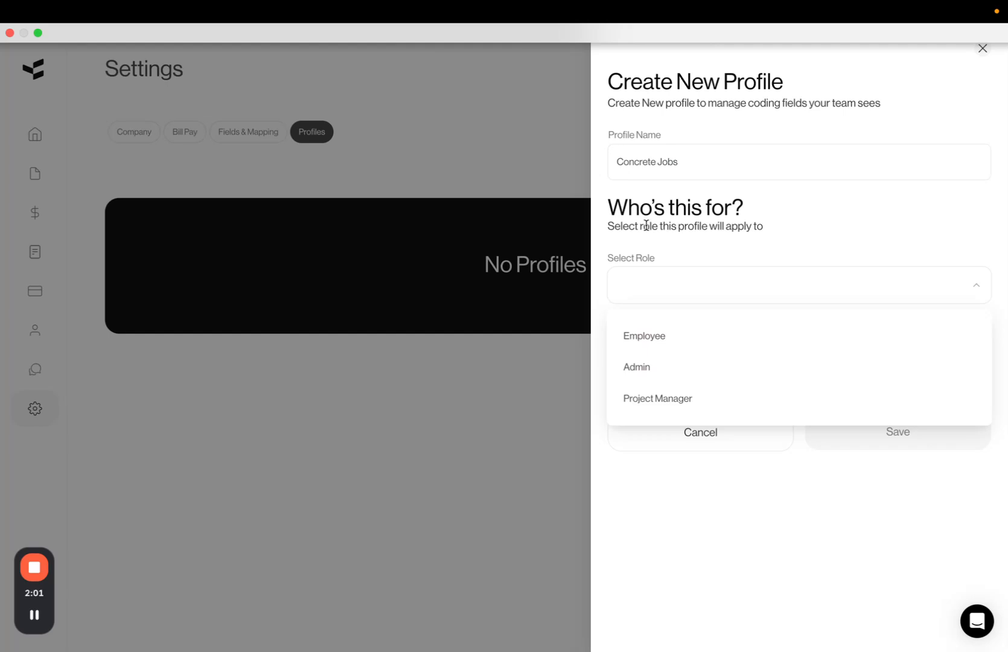
{"action": "left_click", "coordinate": [667, 371]}
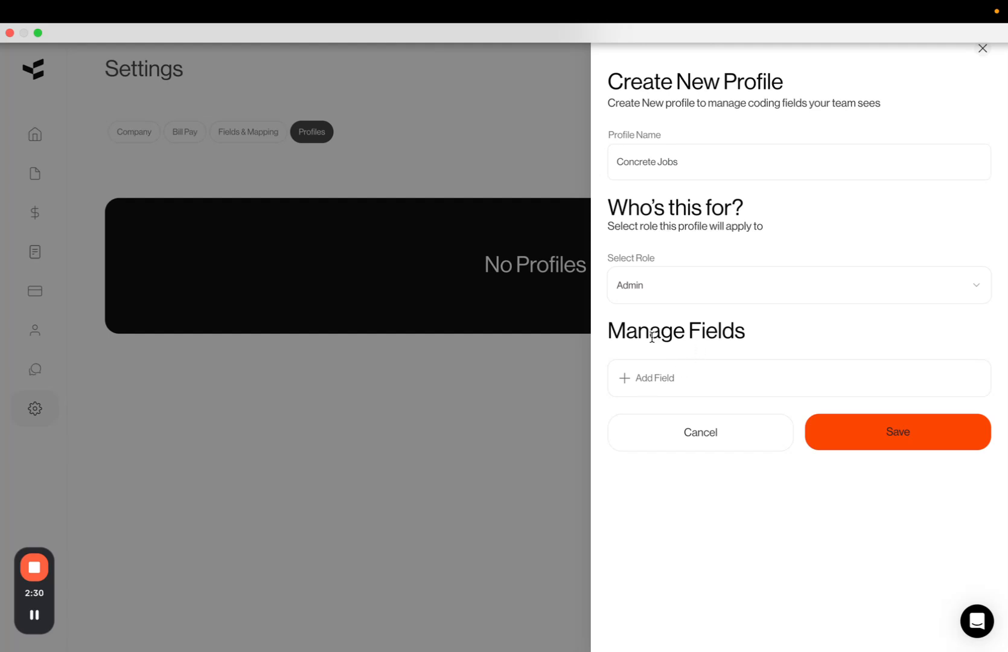
Add a Set Condition field that sets Cost Type to M-MATERIAL
{"action": "left_click", "coordinate": [634, 378]}
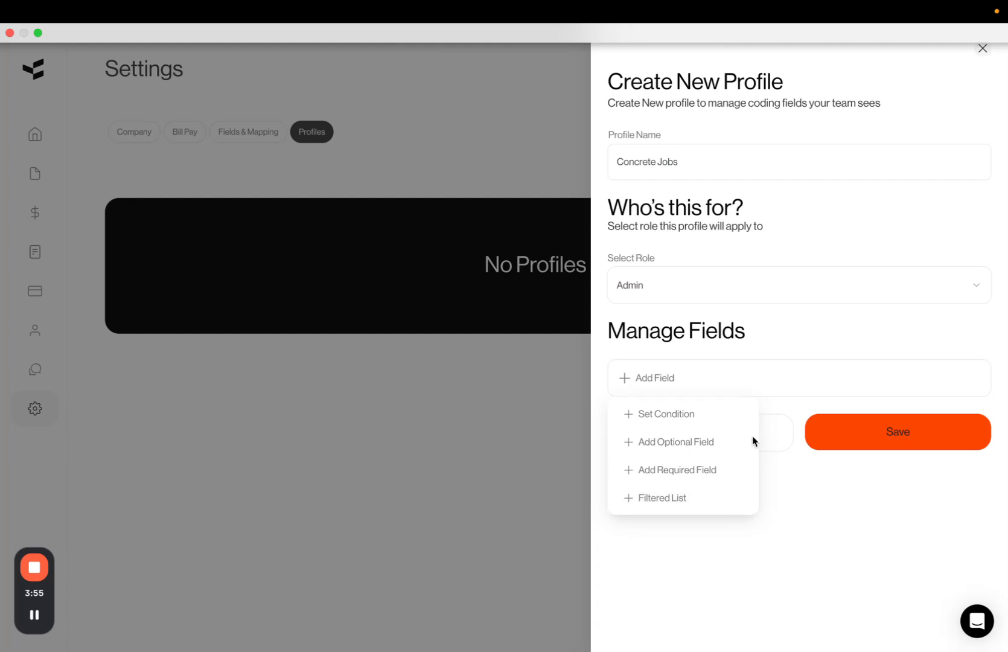
{"action": "left_click", "coordinate": [700, 415]}
{"action": "left_click", "coordinate": [746, 390]}
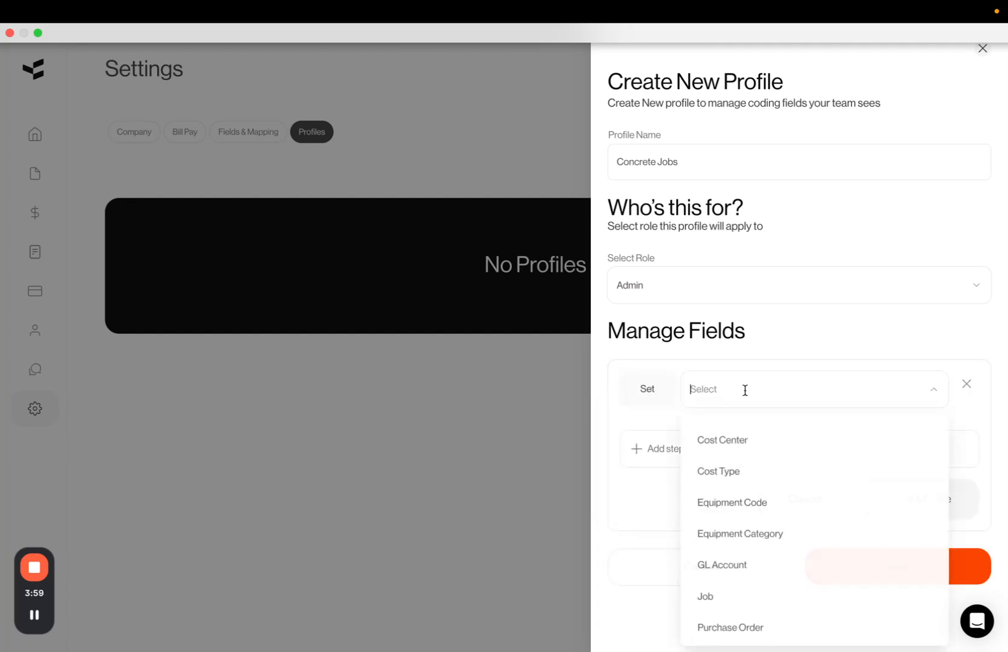
{"action": "left_click", "coordinate": [732, 471]}
{"action": "left_click", "coordinate": [755, 427]}
{"action": "left_click", "coordinate": [748, 486]}
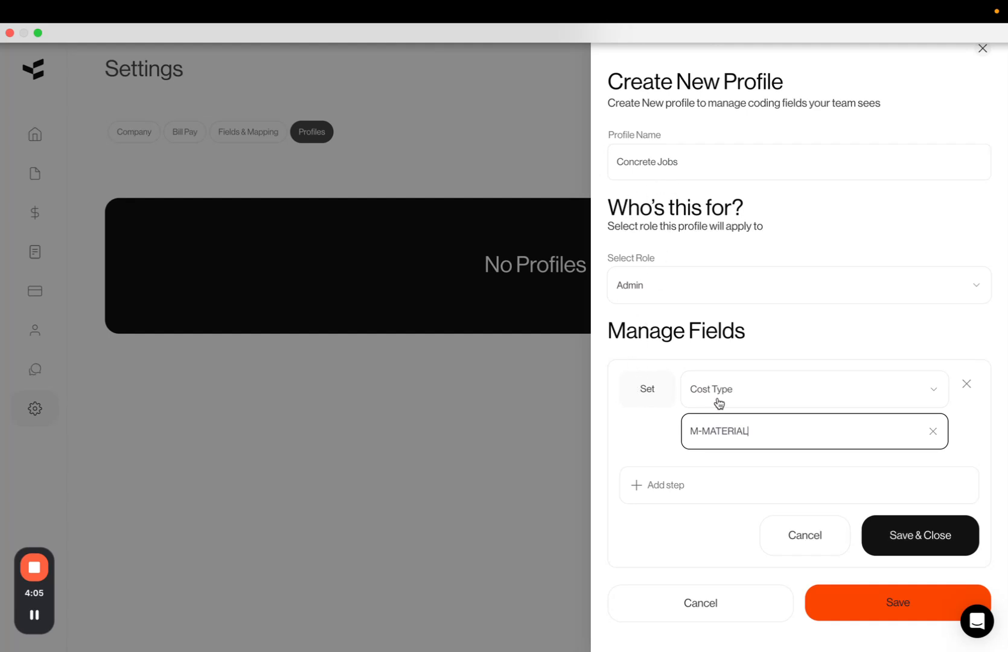
Add a step requiring the Job field
{"action": "left_click", "coordinate": [672, 480]}
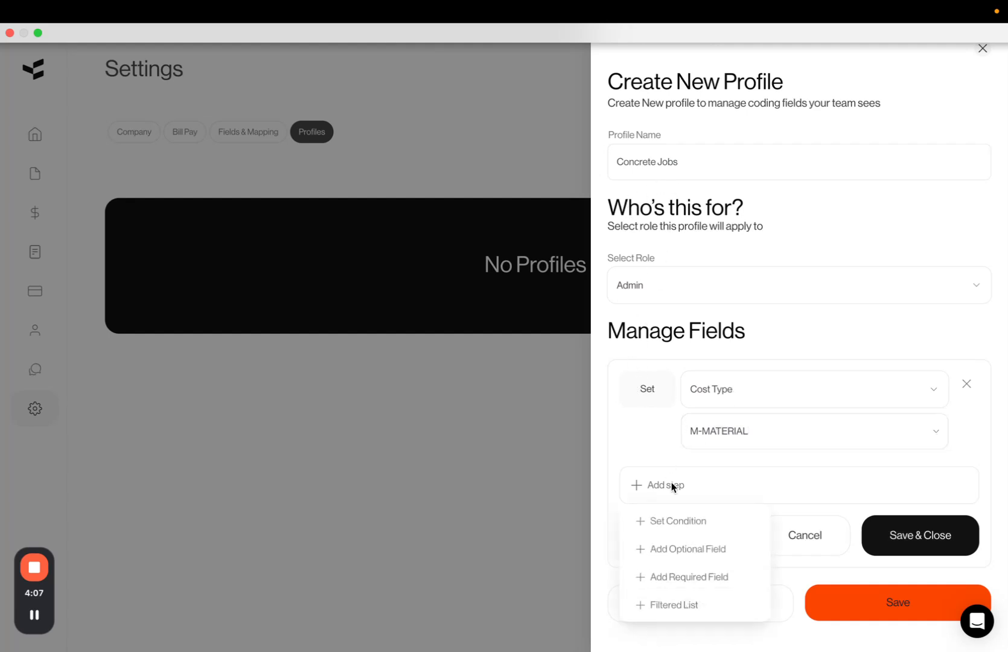
{"action": "left_click", "coordinate": [678, 576]}
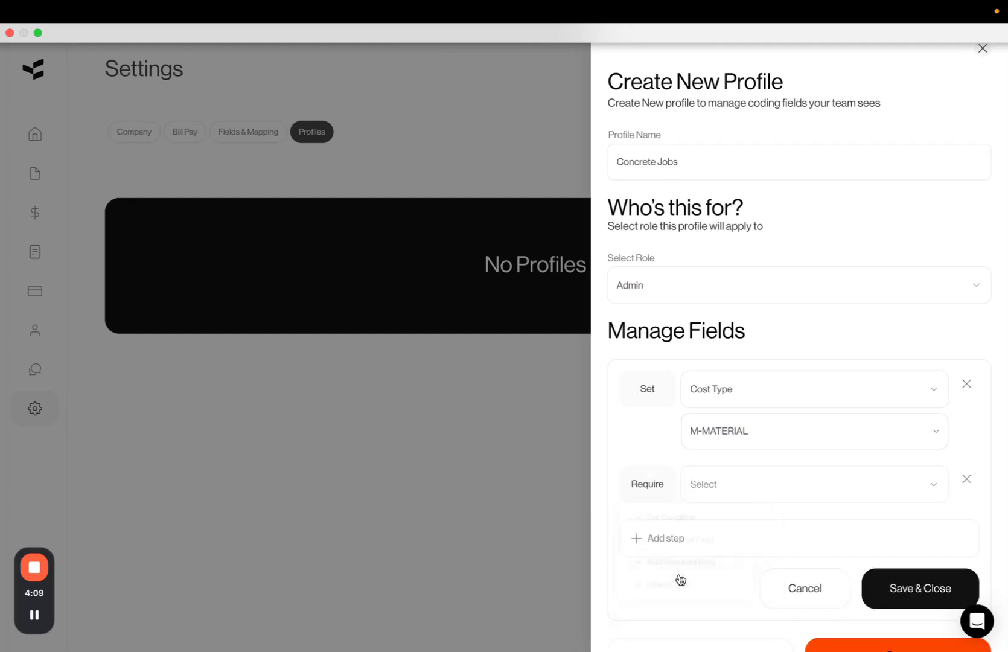
{"action": "left_click", "coordinate": [732, 481]}
{"action": "scroll", "coordinate": [736, 524], "scroll_direction": "down", "scroll_amount": 5}
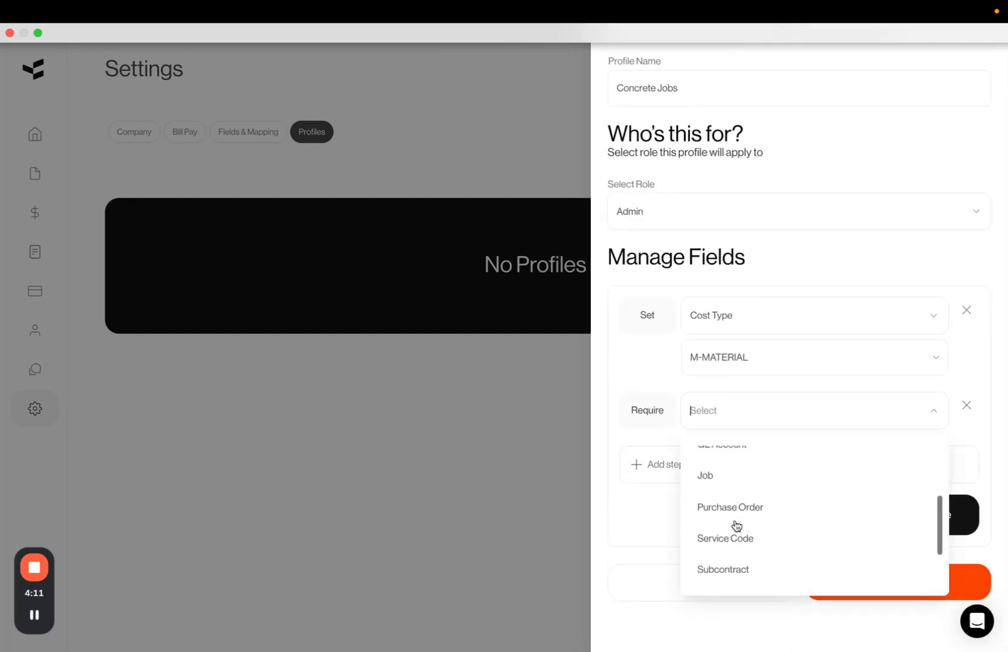
{"action": "left_click", "coordinate": [743, 476]}
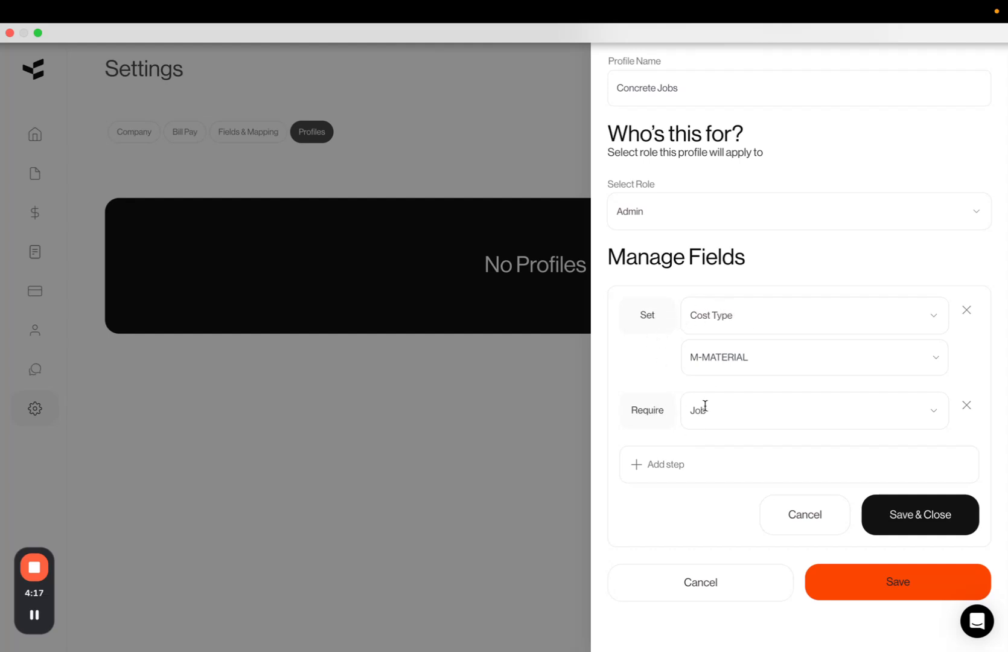
Add a Filtered List step on GL Account with its field type set to Required
{"action": "left_click", "coordinate": [667, 464]}
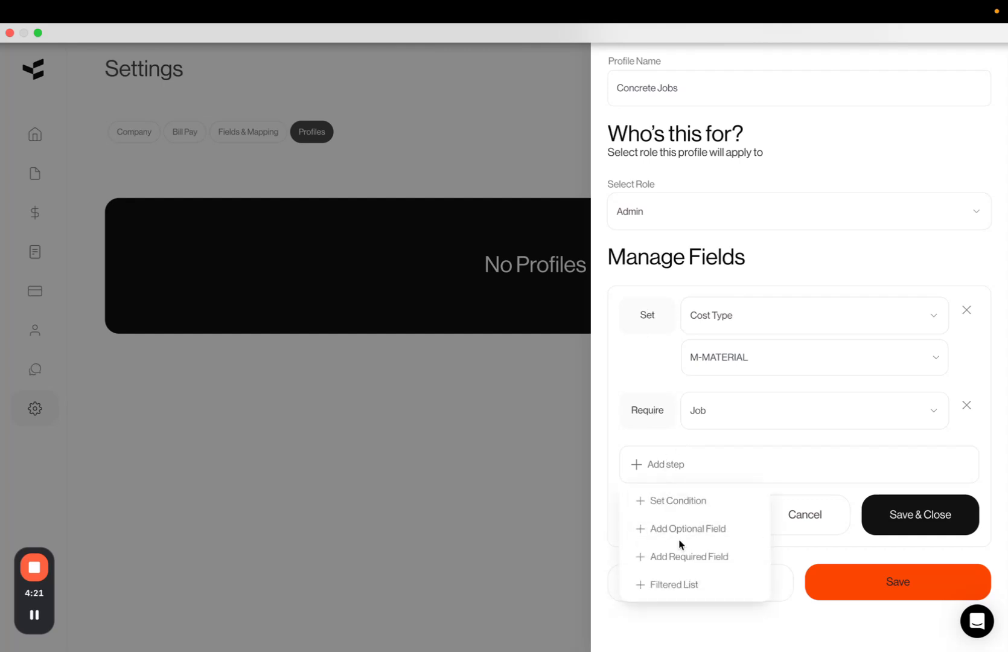
{"action": "left_click", "coordinate": [671, 586]}
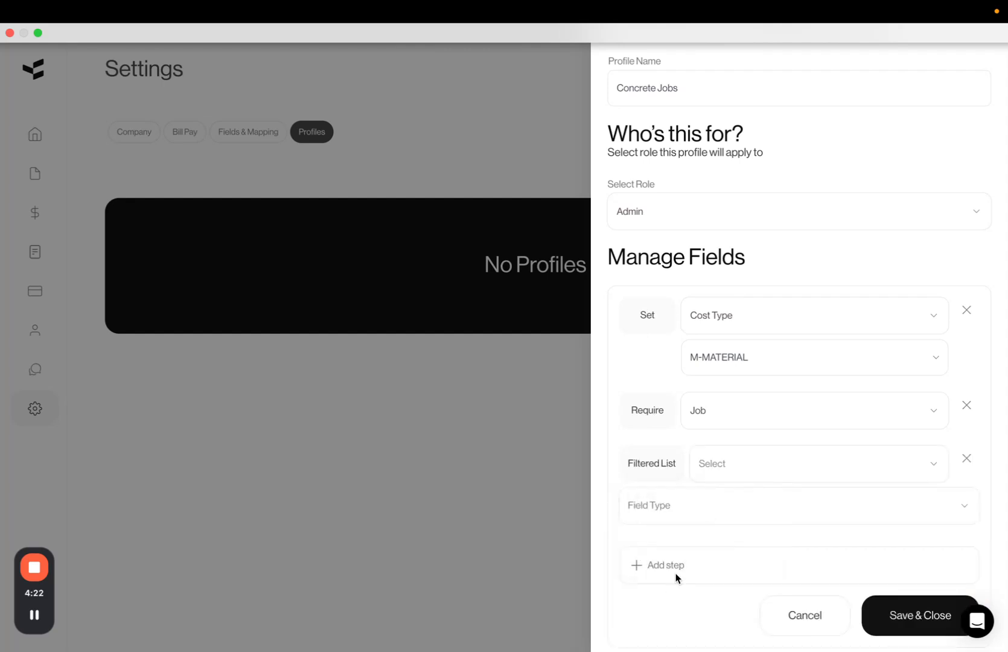
{"action": "left_click", "coordinate": [737, 469]}
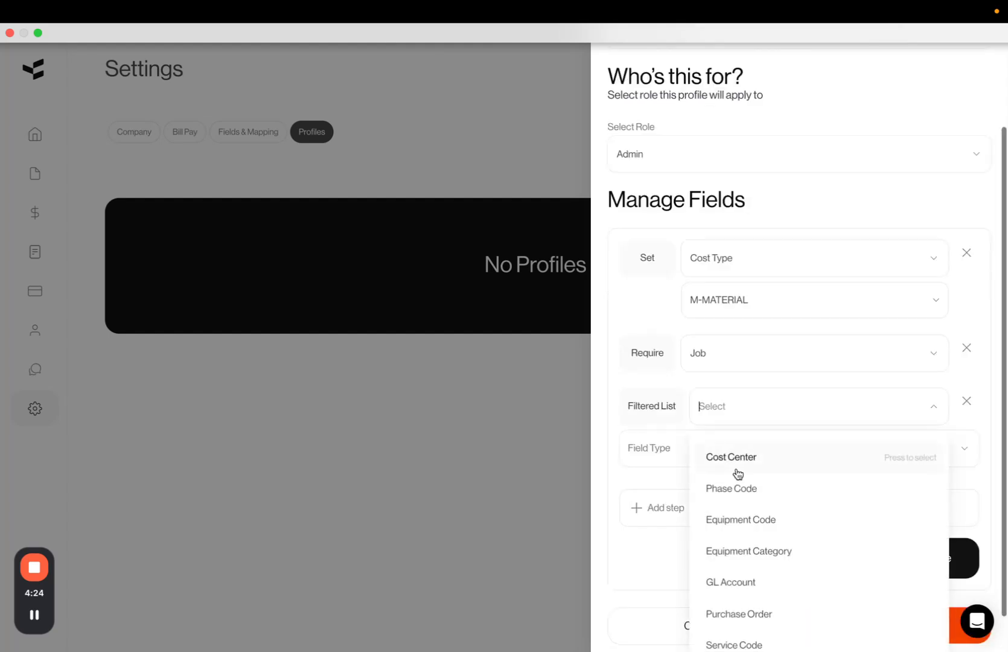
{"action": "left_click", "coordinate": [727, 593]}
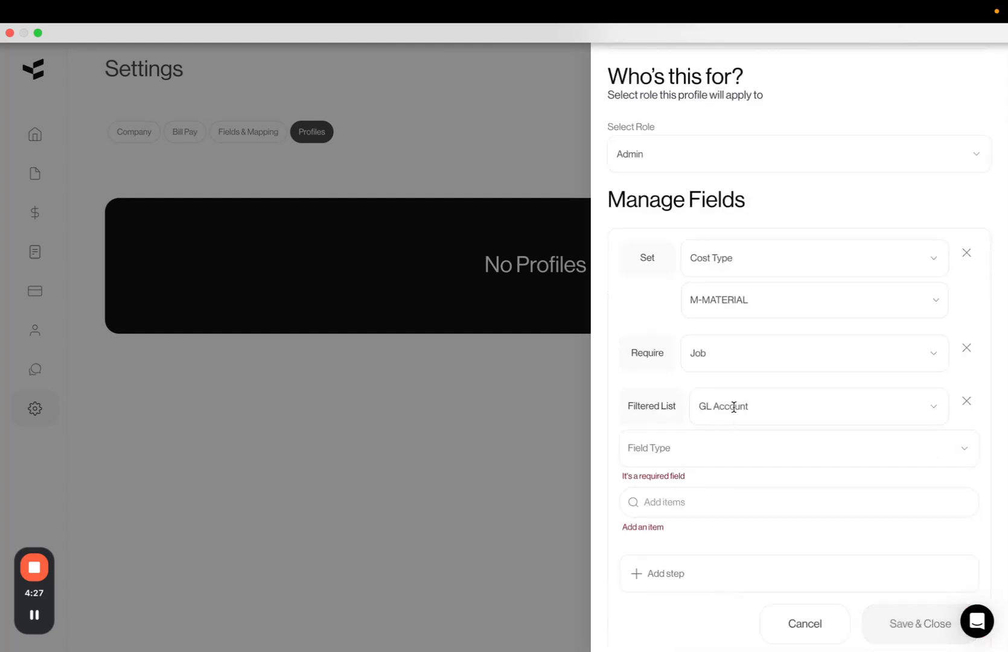
{"action": "left_click", "coordinate": [692, 444]}
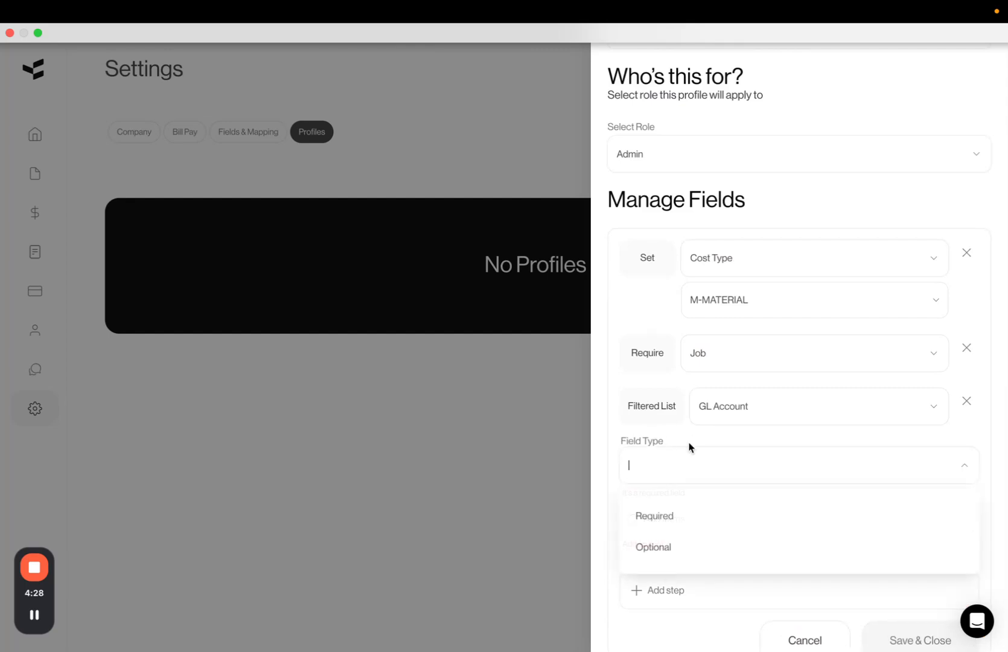
{"action": "left_click", "coordinate": [670, 519]}
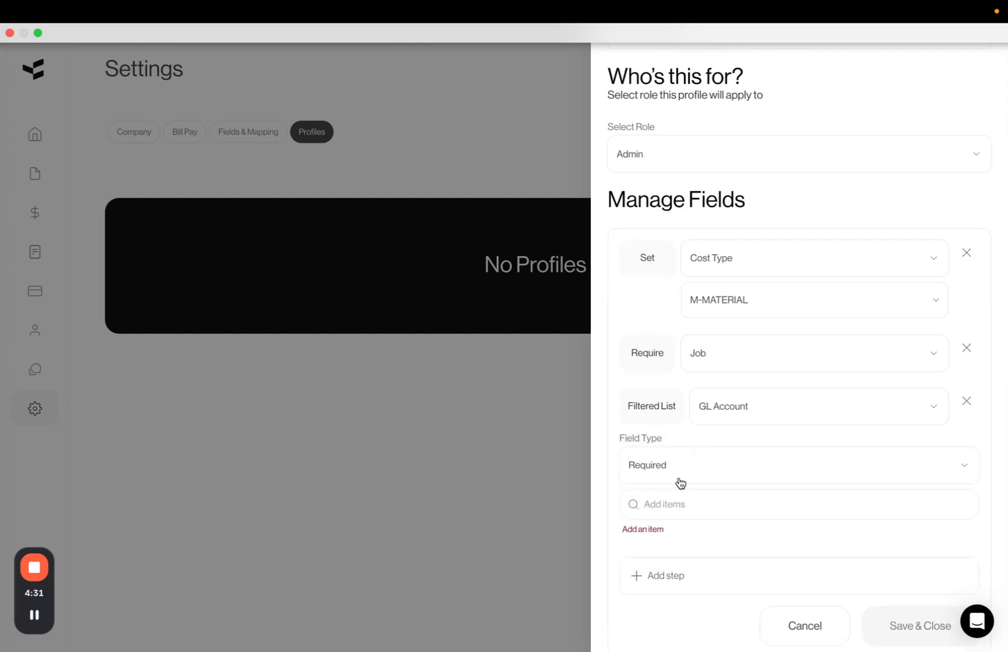
Add 2050-ACCT PAYABLE TRADE, 1100-CASH: INVESTMENT and 1150-ACCTS RECEIVABLE as items of the GL Account filtered list
{"action": "scroll", "coordinate": [681, 447], "scroll_direction": "down", "scroll_amount": 1}
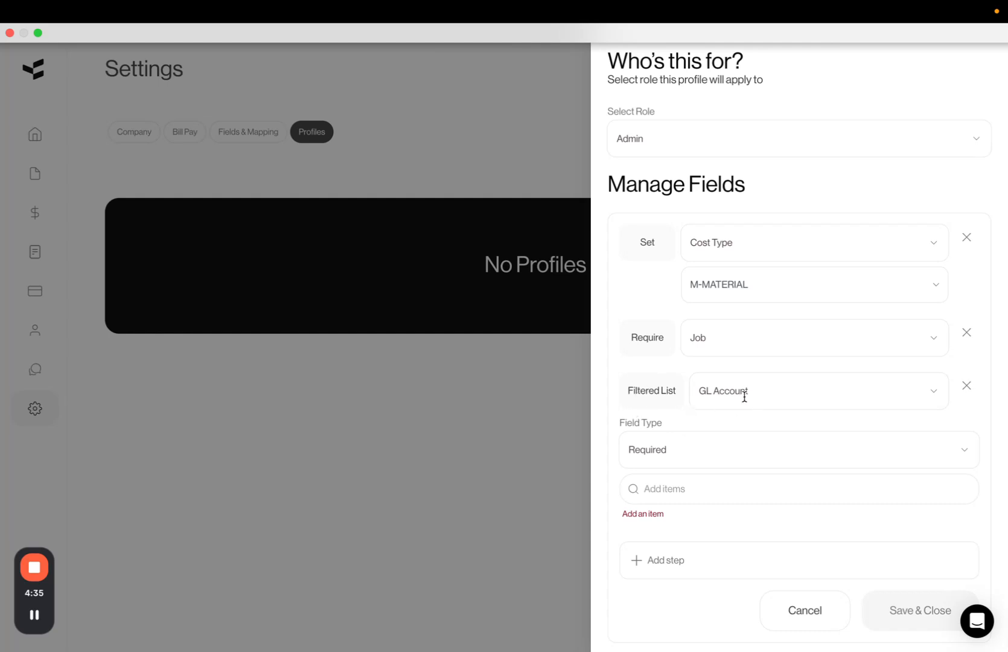
{"action": "left_click", "coordinate": [681, 486]}
{"action": "left_click", "coordinate": [686, 543]}
{"action": "left_click", "coordinate": [686, 491]}
{"action": "left_click", "coordinate": [688, 566]}
{"action": "left_click", "coordinate": [689, 495]}
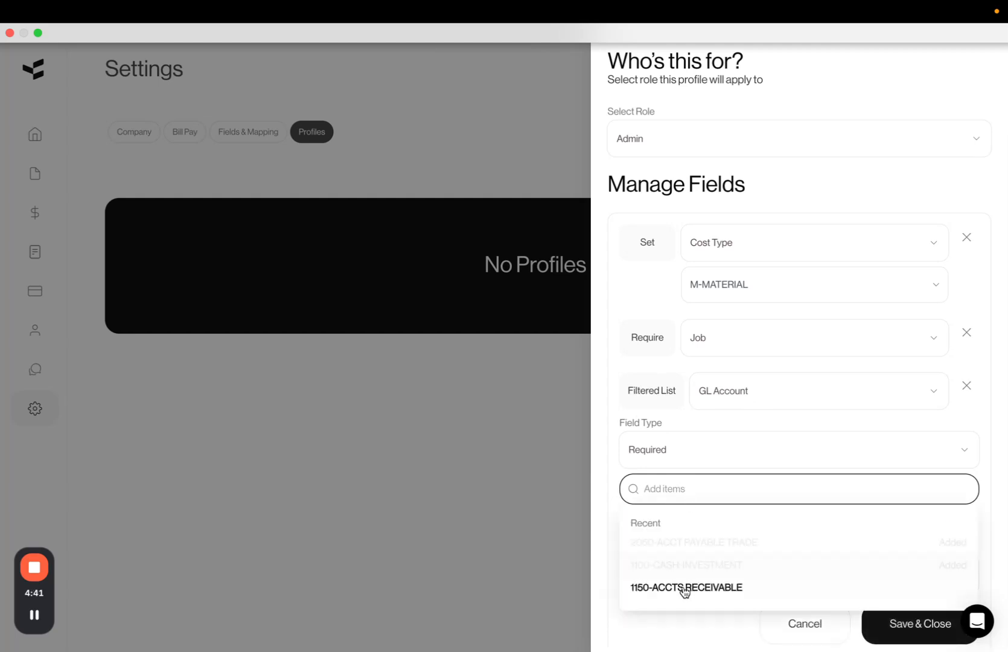
{"action": "left_click", "coordinate": [687, 588]}
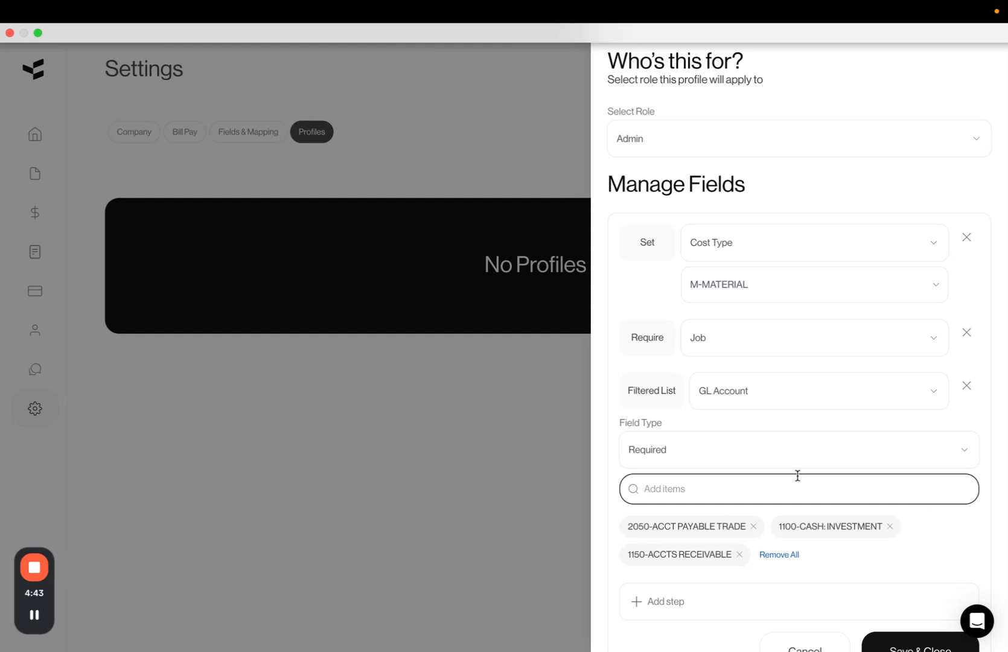
Try searching the filtered list items for receivable and payable accounts, then remove all items
{"action": "type", "text": "red"}
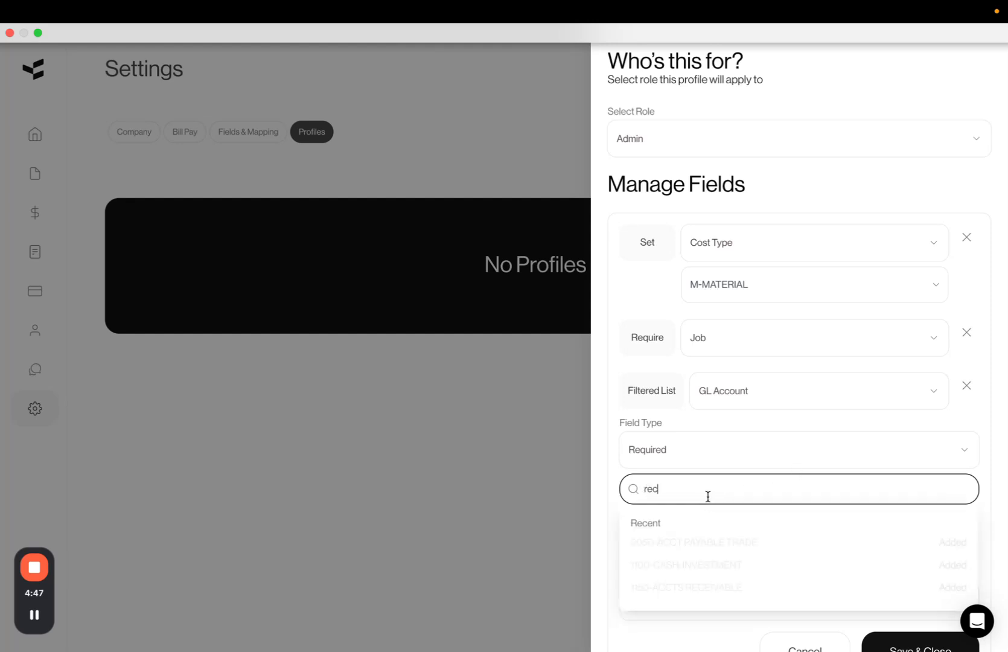
{"action": "type", "text": "ie"}
{"action": "key", "text": "Return"}
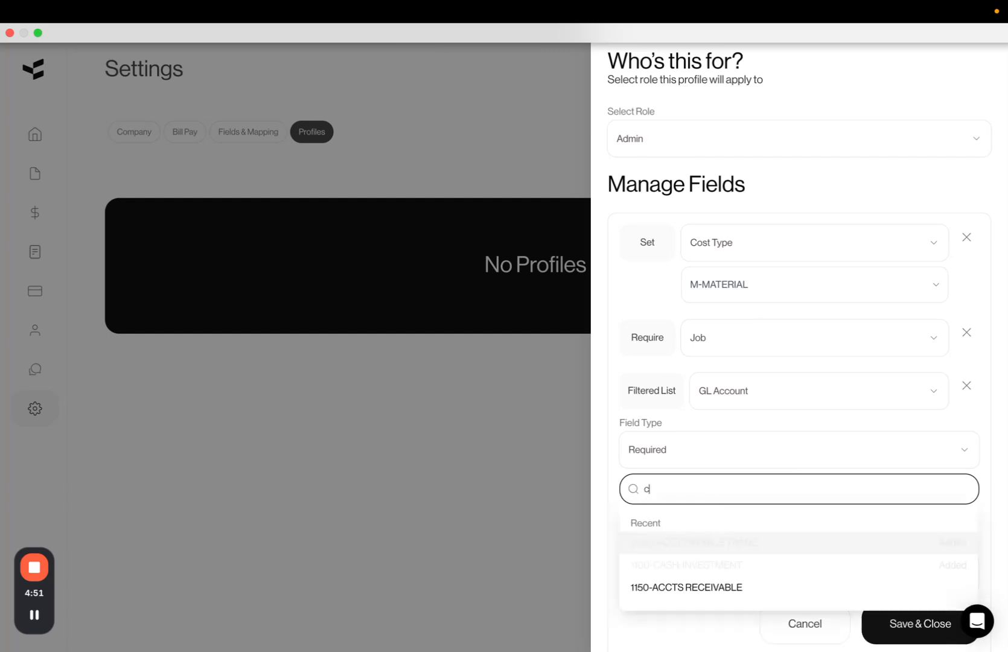
{"action": "type", "text": "payable"}
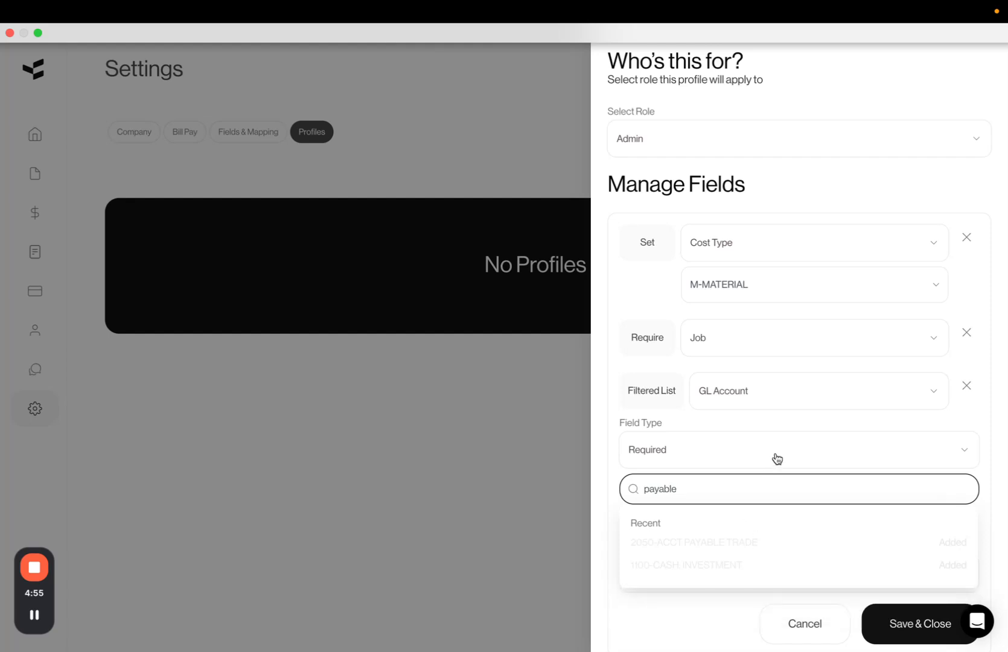
{"action": "key", "text": "Return"}
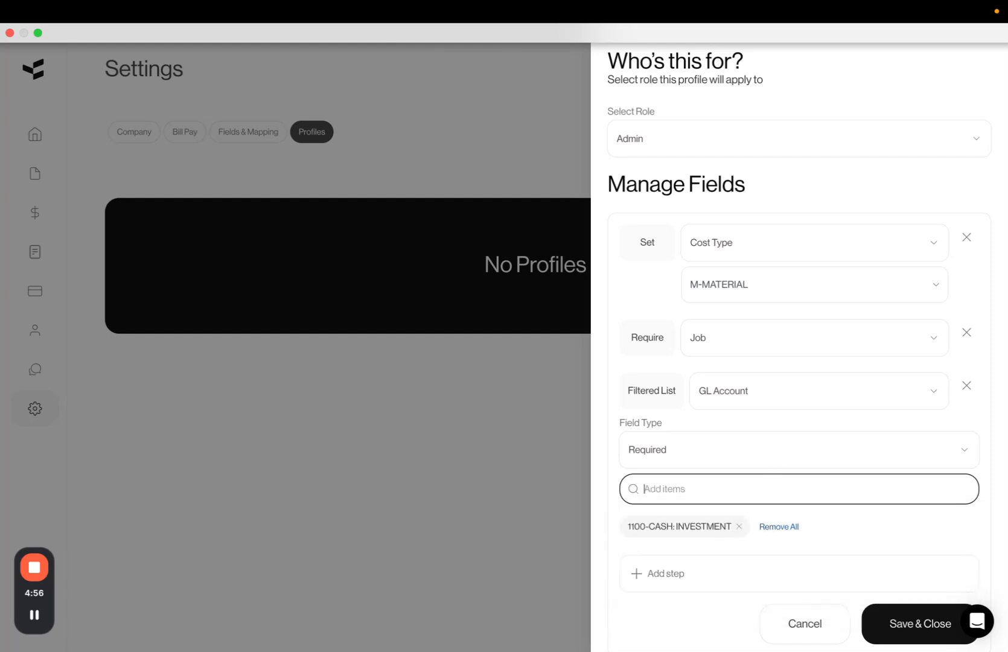
{"action": "left_click", "coordinate": [793, 535]}
Search the items for payable, receivable and cash accounts and restore the three GL account items to the filtered list
{"action": "left_click", "coordinate": [720, 484]}
{"action": "type", "text": "payab"}
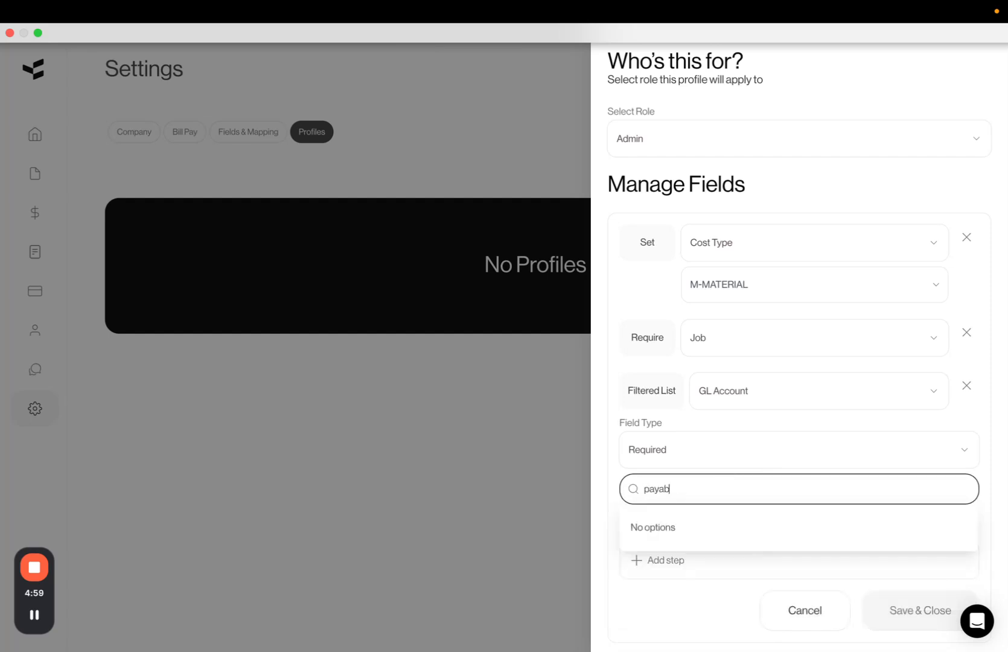
{"action": "key", "text": "super+a"}
{"action": "type", "text": "recei"}
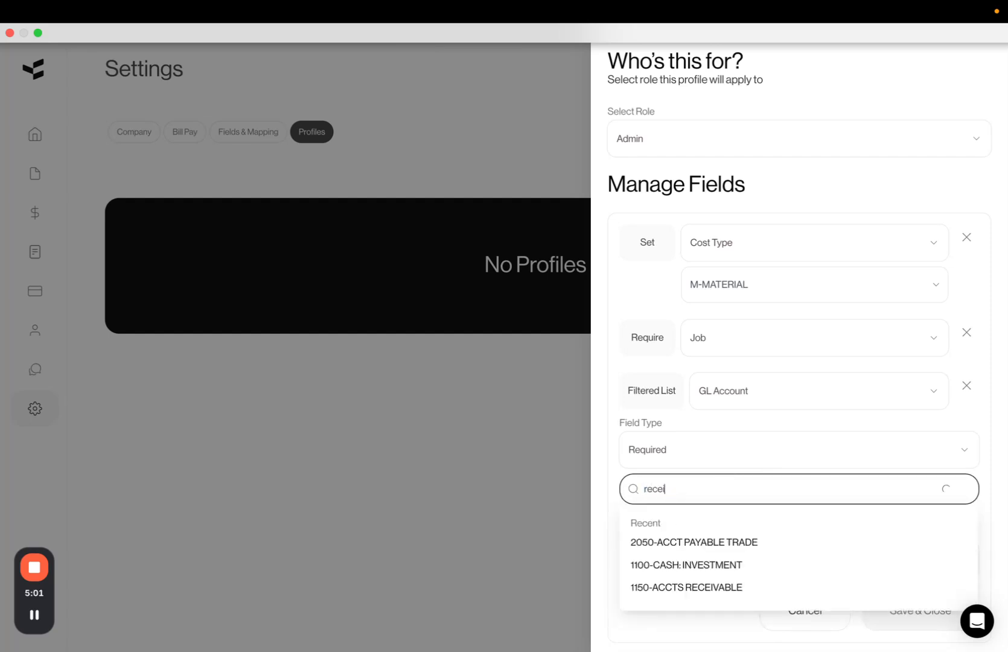
{"action": "key", "text": "BackSpace"}
{"action": "key", "text": "BackSpace"}
{"action": "type", "text": "ieve"}
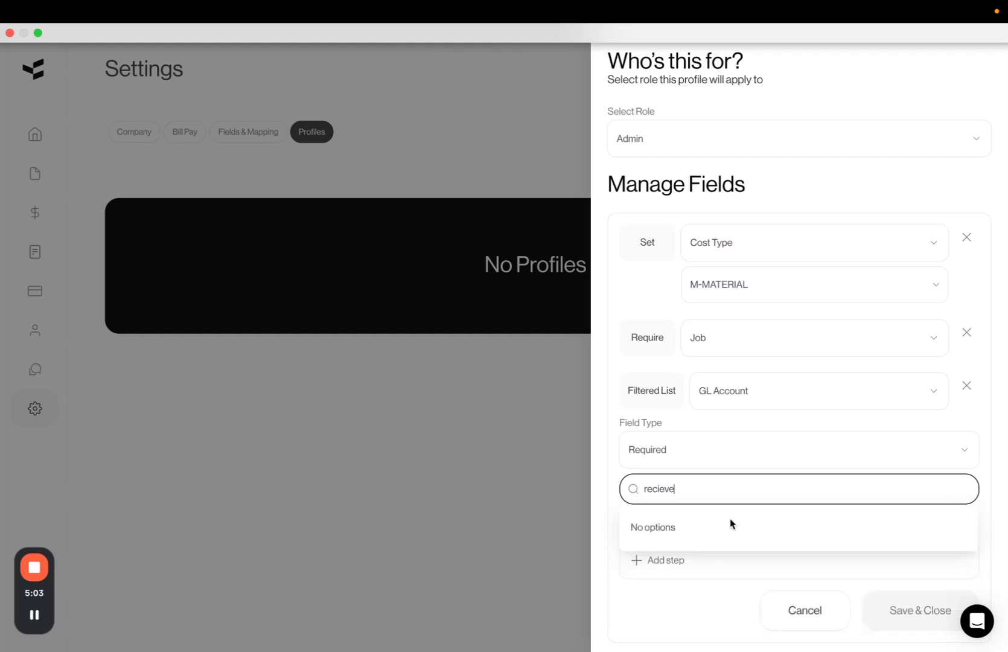
{"action": "key", "text": "super+a"}
{"action": "type", "text": "cash"}
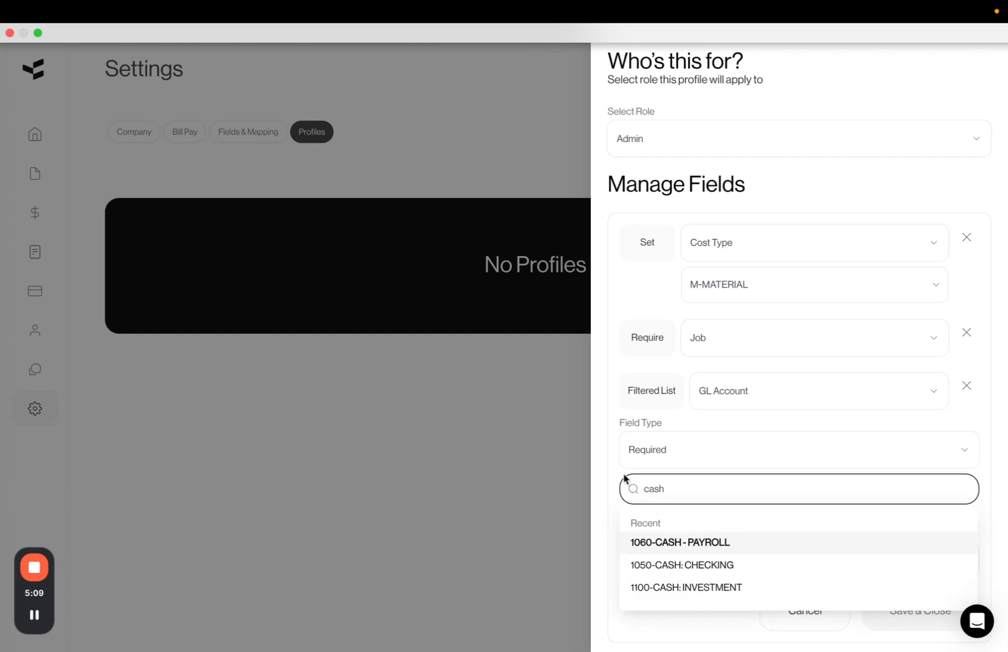
{"action": "double_click", "coordinate": [652, 489]}
{"action": "key", "text": "BackSpace"}
{"action": "left_click", "coordinate": [675, 543]}
{"action": "left_click", "coordinate": [715, 490]}
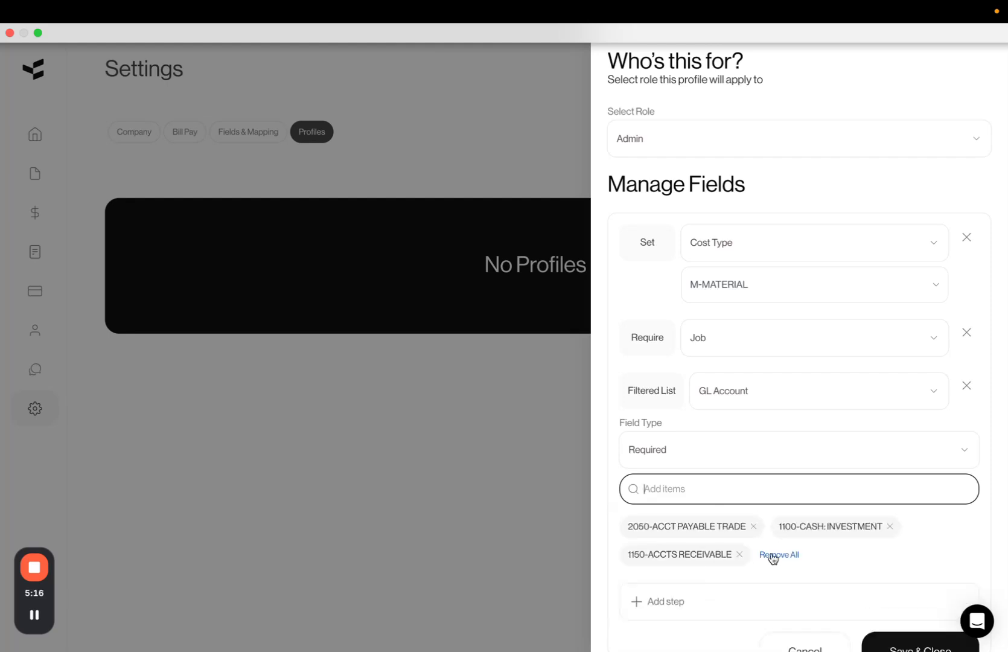
{"action": "scroll", "coordinate": [785, 556], "scroll_direction": "down", "scroll_amount": 3}
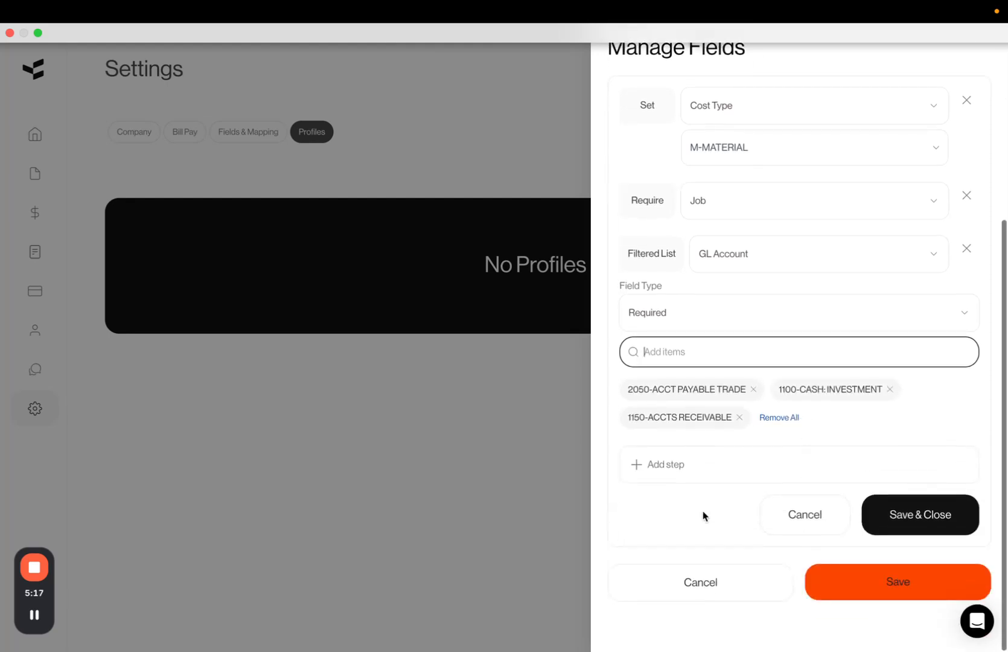
Save and close the field rules, then save the Concrete Jobs profile
{"action": "left_click", "coordinate": [907, 515]}
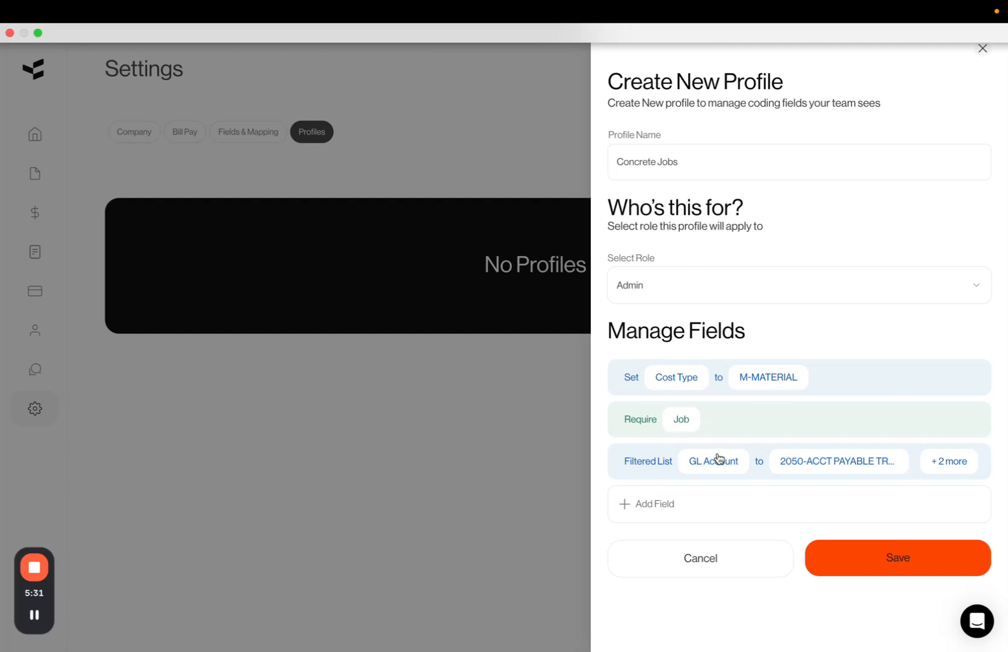
{"action": "left_click", "coordinate": [898, 558]}
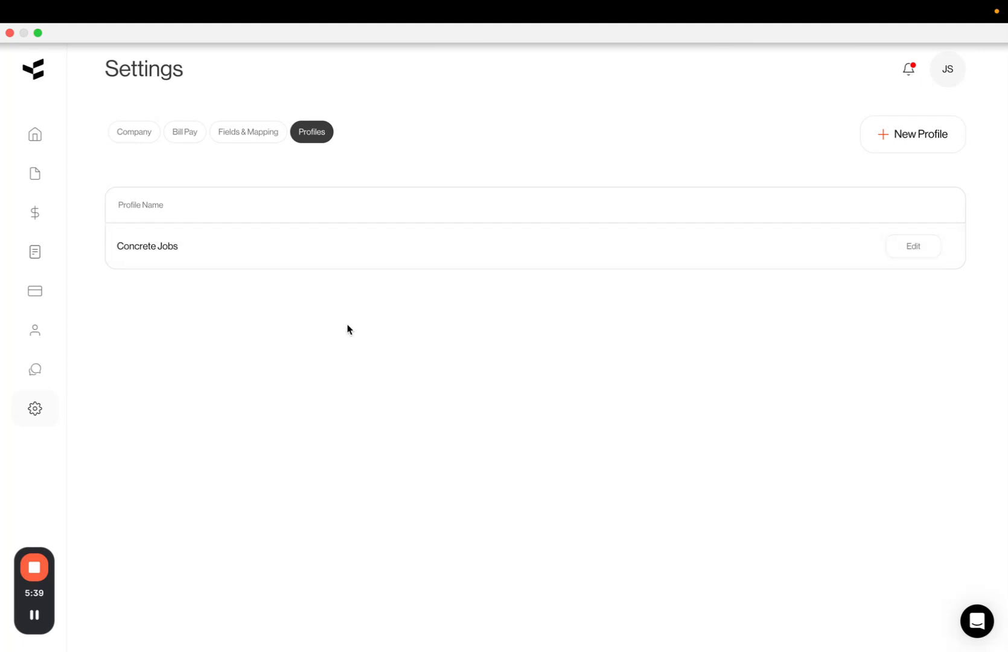
Switch to iPhone Mirroring and connect to the phone's Vergo app
{"action": "key", "text": "super+Tab"}
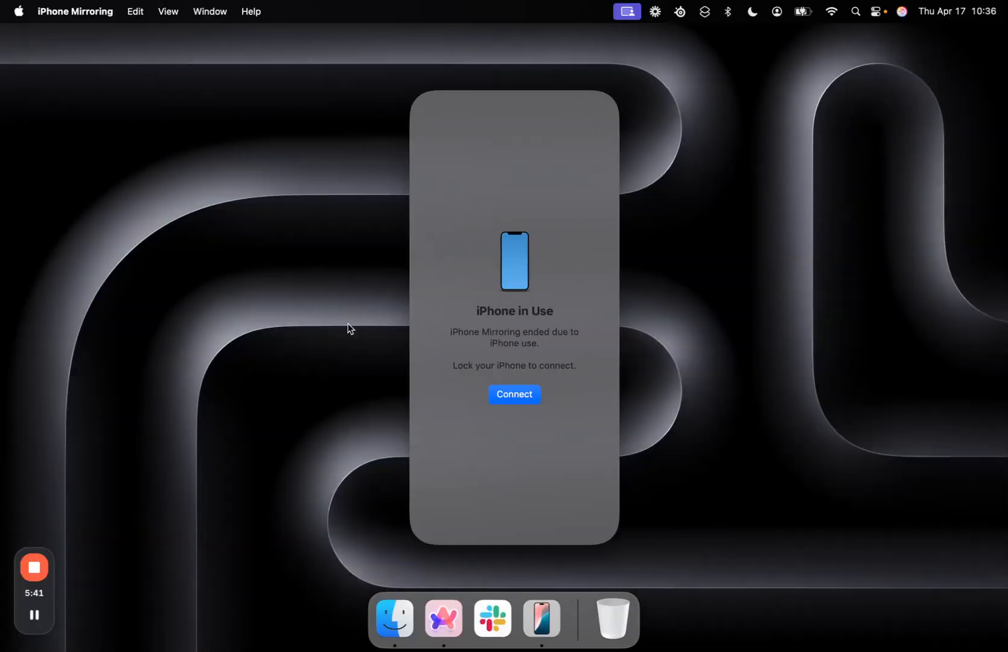
{"action": "left_click", "coordinate": [506, 392]}
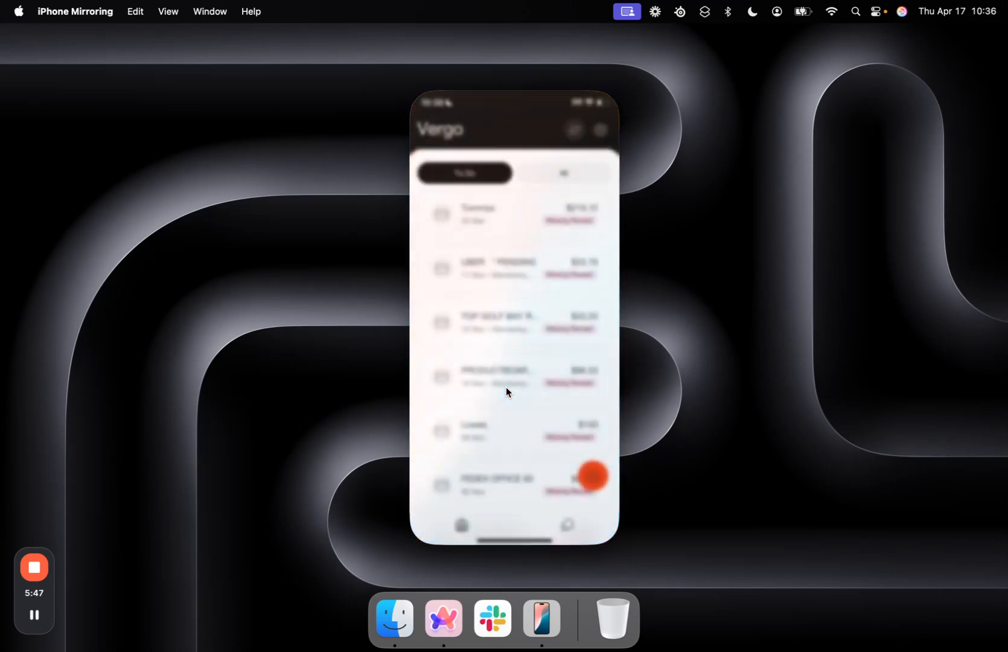
{"action": "scroll", "coordinate": [512, 276], "scroll_direction": "down", "scroll_amount": 3}
{"action": "scroll", "coordinate": [512, 276], "scroll_direction": "up", "scroll_amount": 4}
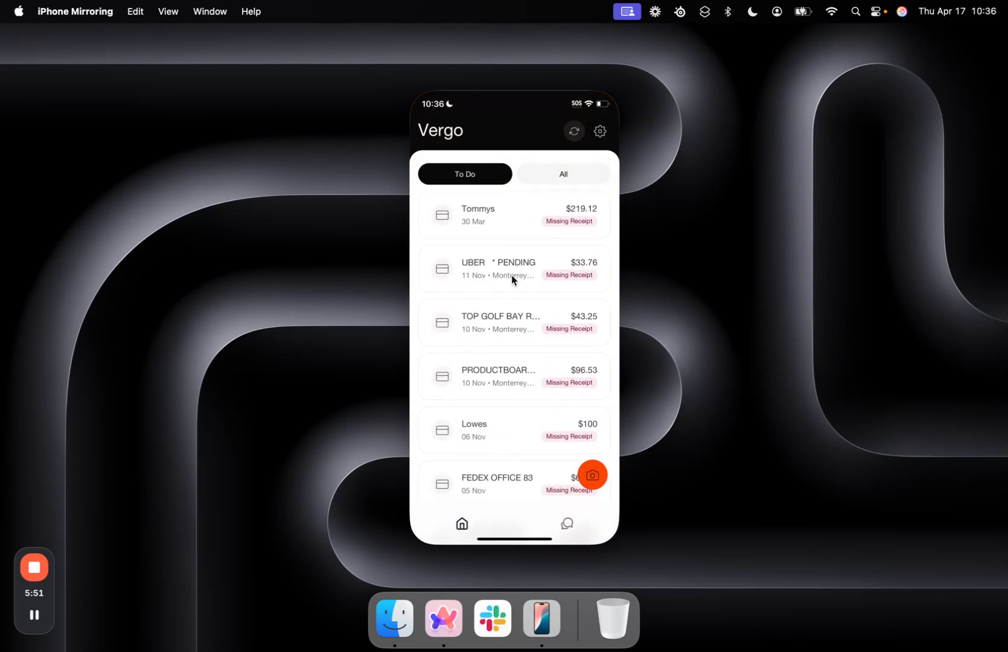
Open the $219.12 Tommys transaction and attach a receipt photo chosen from the photo library
{"action": "left_click", "coordinate": [527, 219]}
{"action": "left_click", "coordinate": [463, 219]}
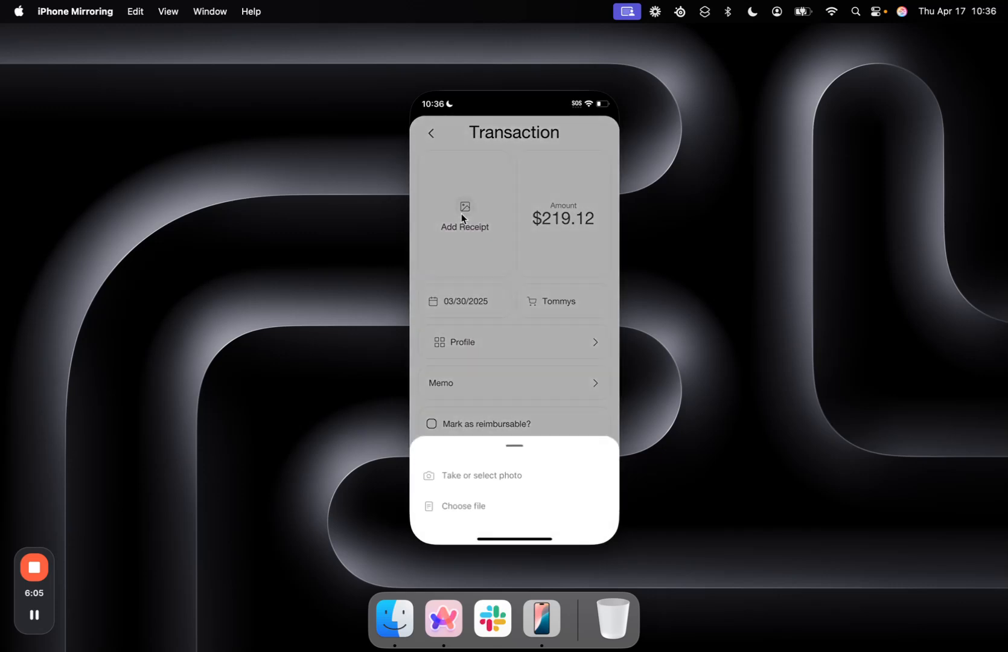
{"action": "left_click", "coordinate": [481, 470]}
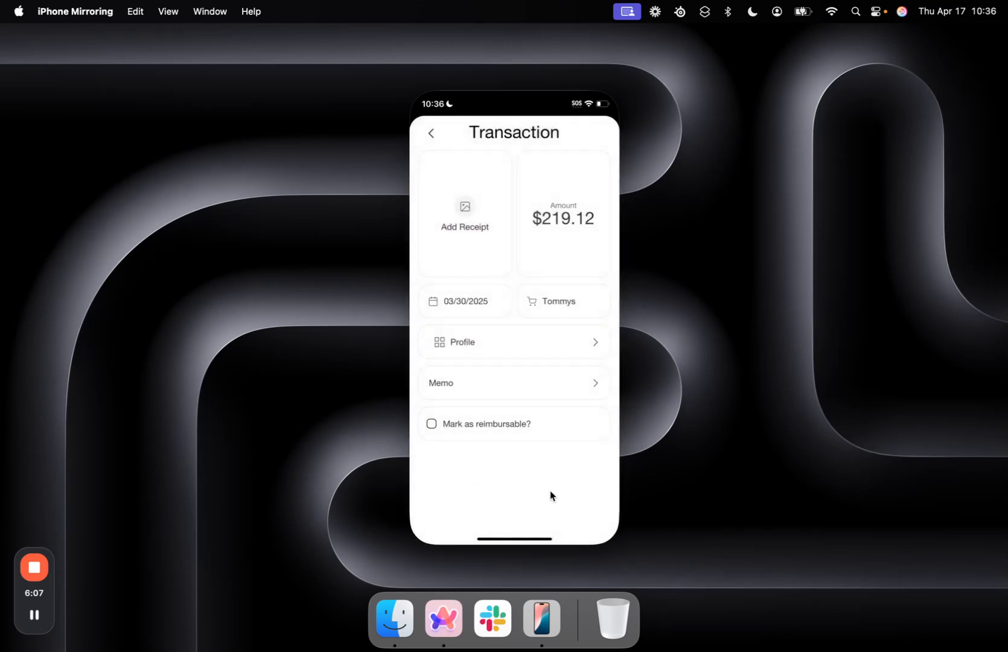
{"action": "left_click", "coordinate": [566, 362]}
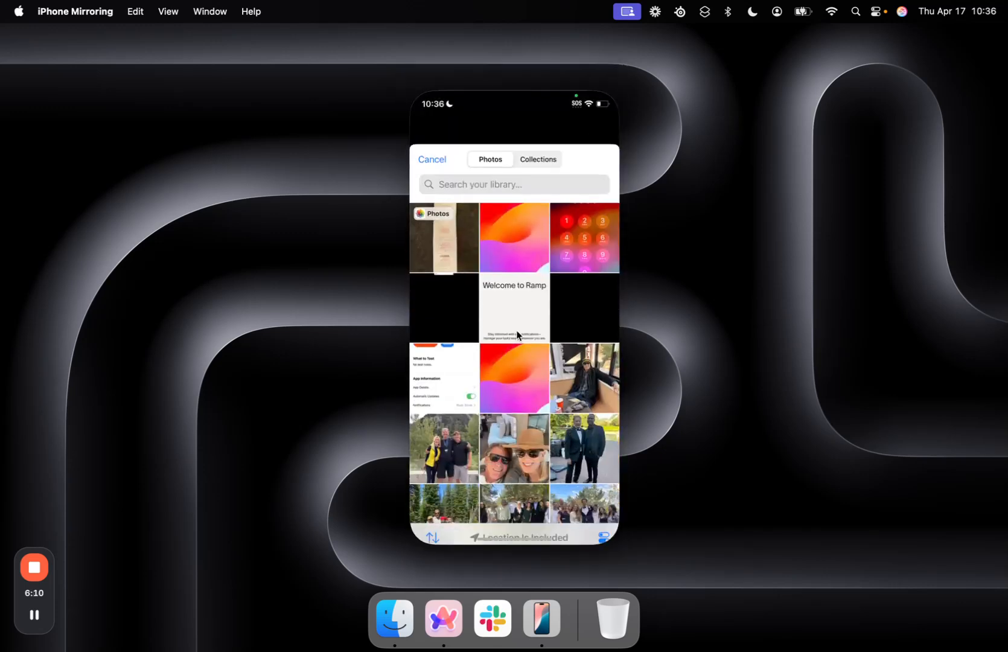
{"action": "left_click", "coordinate": [435, 196]}
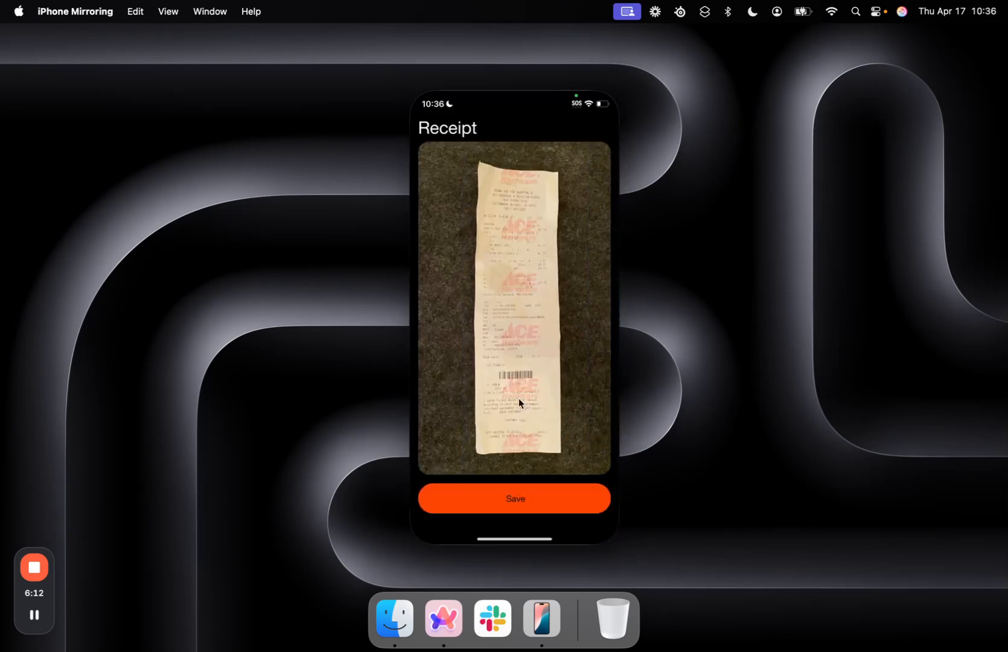
{"action": "left_click", "coordinate": [508, 494]}
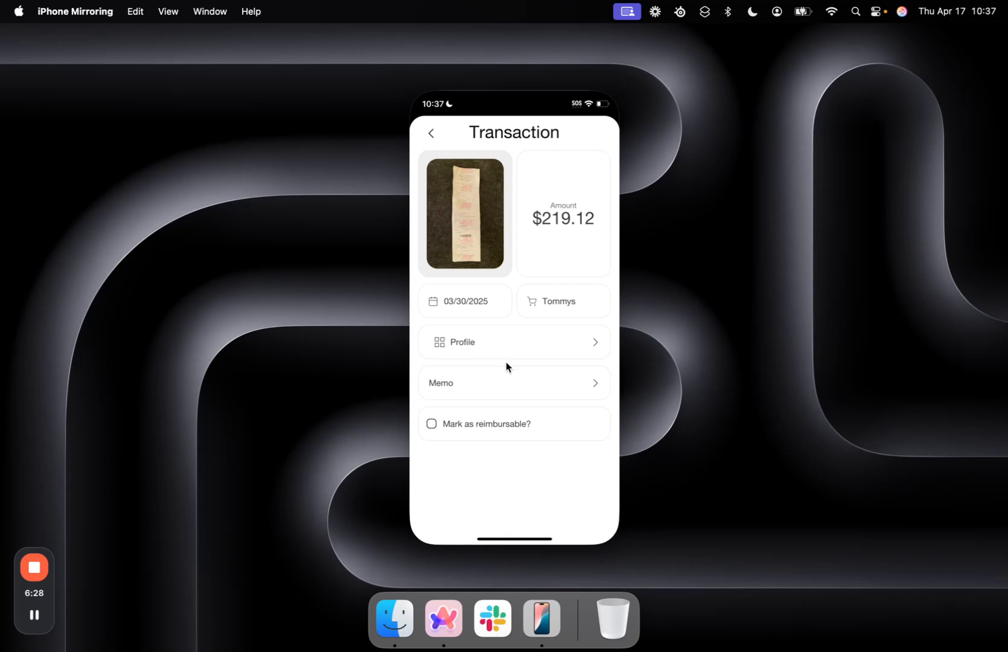
Assign the Concrete Jobs profile to the Tommys transaction
{"action": "left_click", "coordinate": [463, 345]}
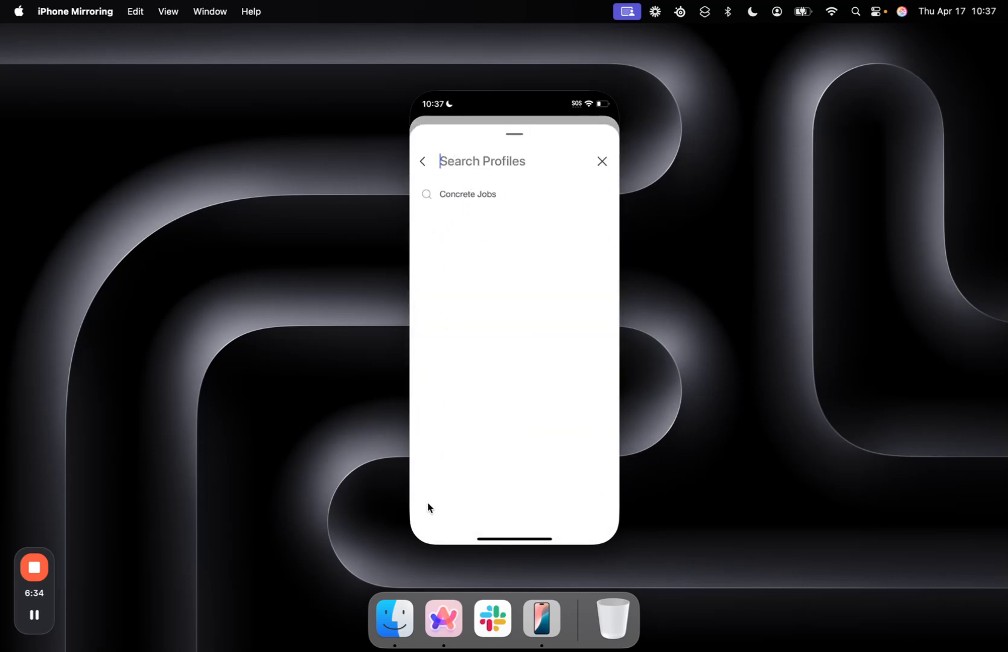
{"action": "left_click", "coordinate": [470, 194]}
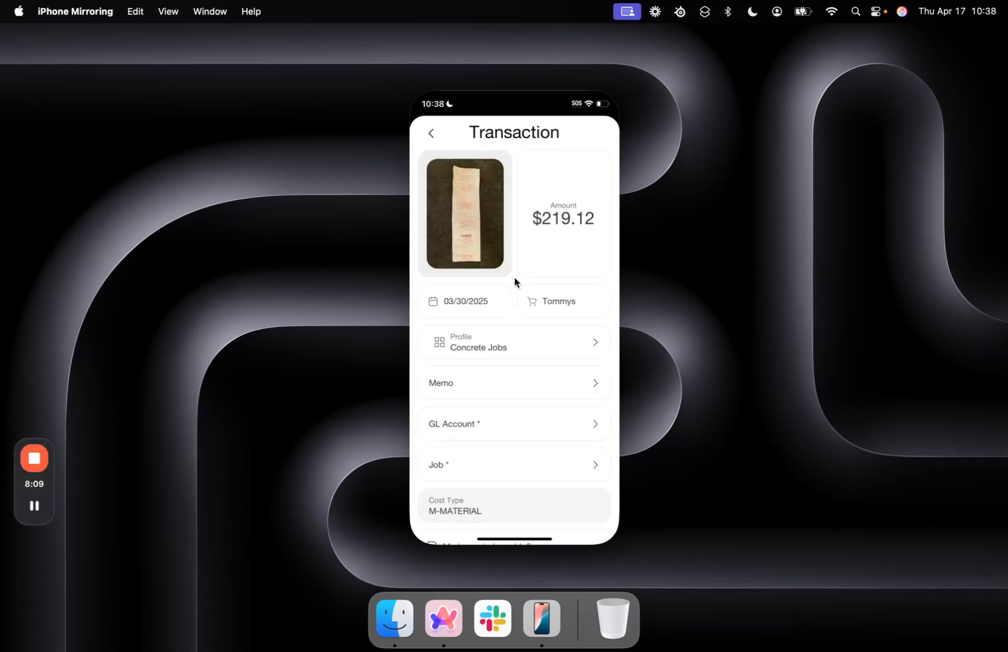
{"action": "scroll", "coordinate": [510, 343], "scroll_direction": "down", "scroll_amount": 3}
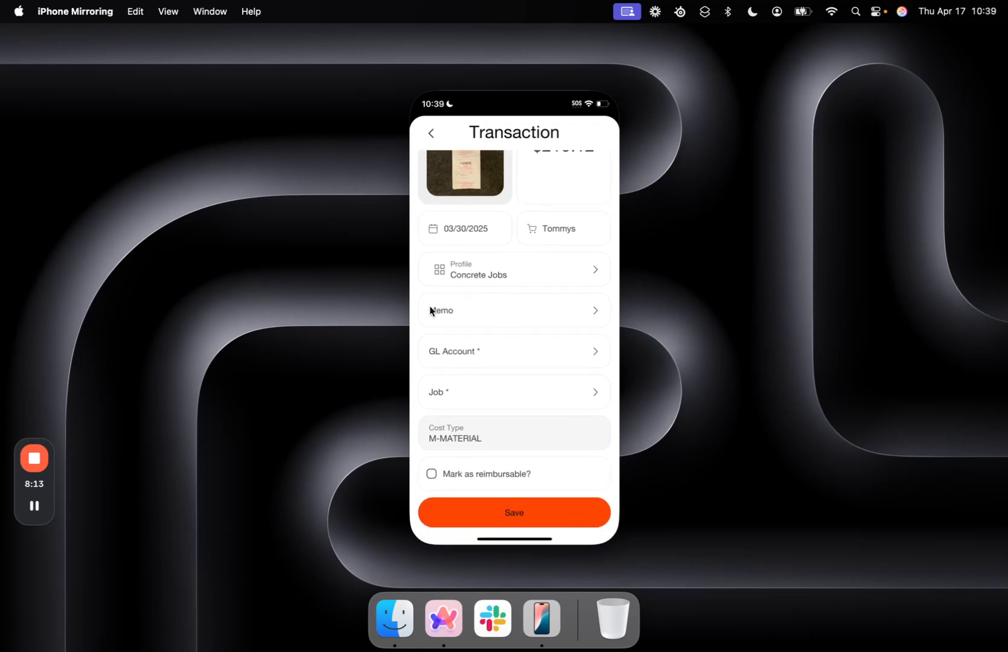
{"action": "scroll", "coordinate": [482, 357], "scroll_direction": "down", "scroll_amount": 1}
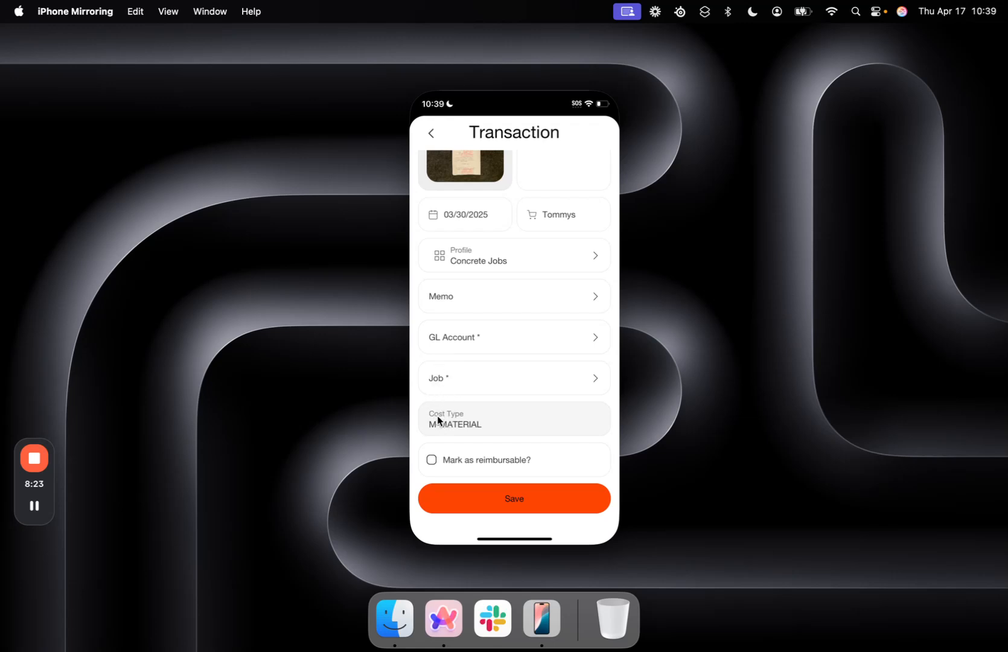
{"action": "scroll", "coordinate": [468, 426], "scroll_direction": "up", "scroll_amount": 3}
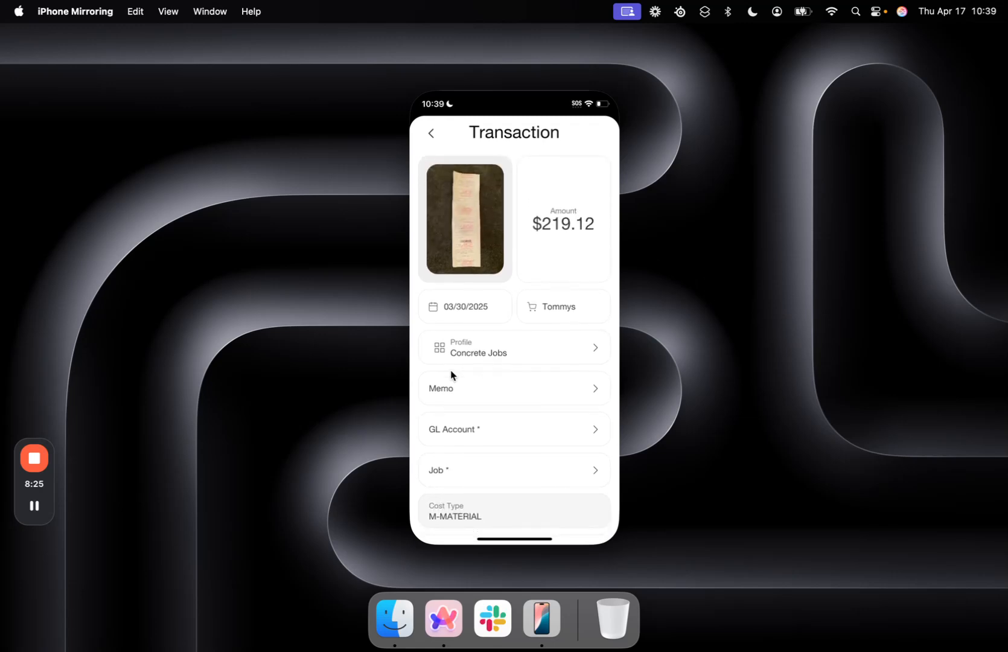
{"action": "scroll", "coordinate": [484, 344], "scroll_direction": "down", "scroll_amount": 3}
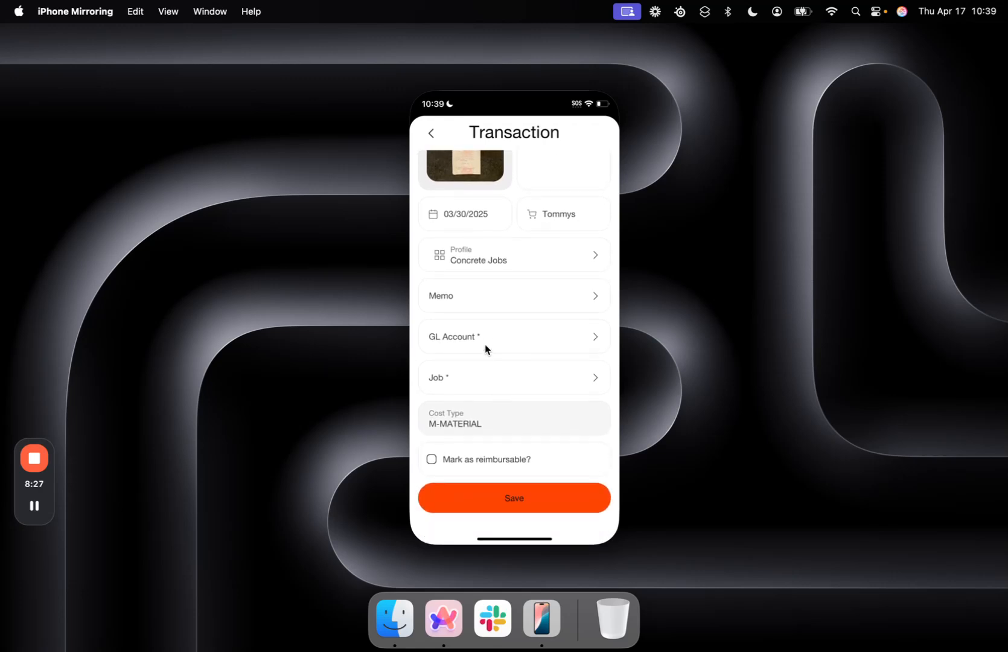
Set the Job to BVE999-Elephant Properties and the GL Account to 2050-ACCT PAYABLE TRADE
{"action": "left_click", "coordinate": [462, 381]}
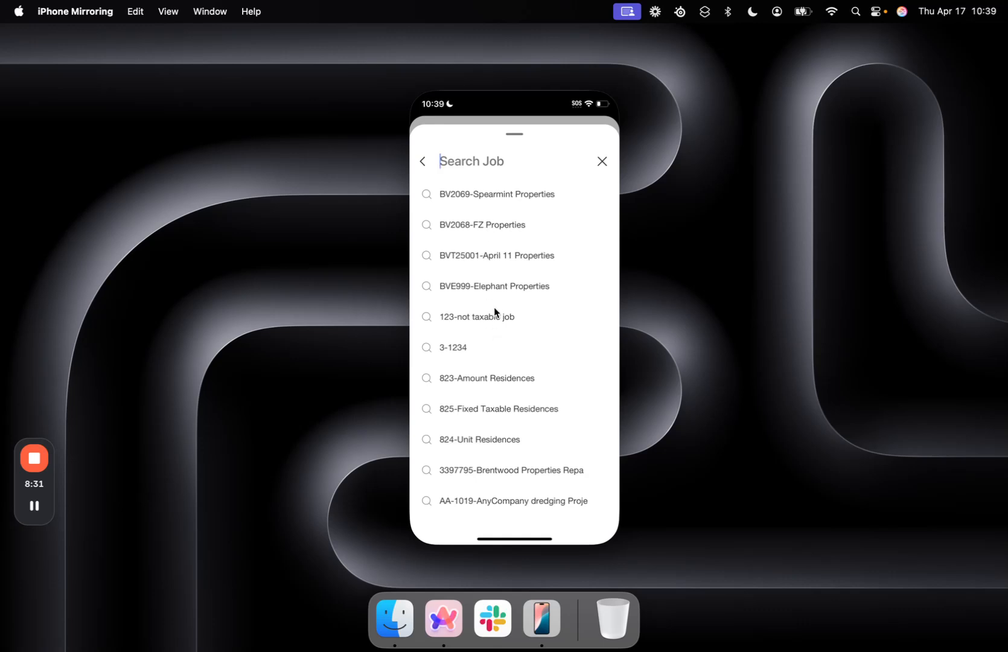
{"action": "left_click", "coordinate": [505, 287]}
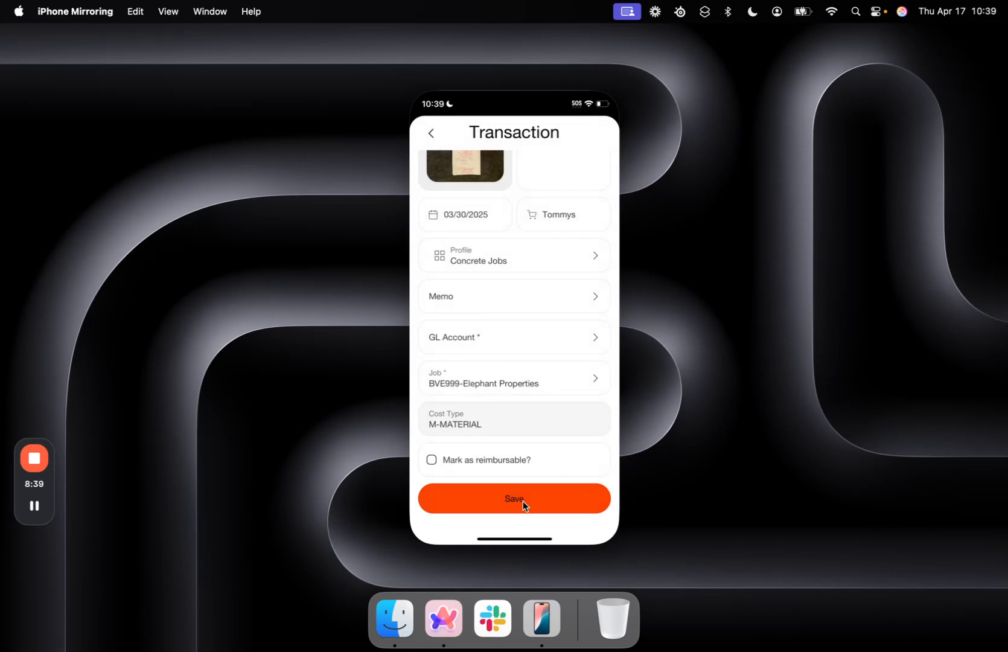
{"action": "left_click", "coordinate": [476, 336]}
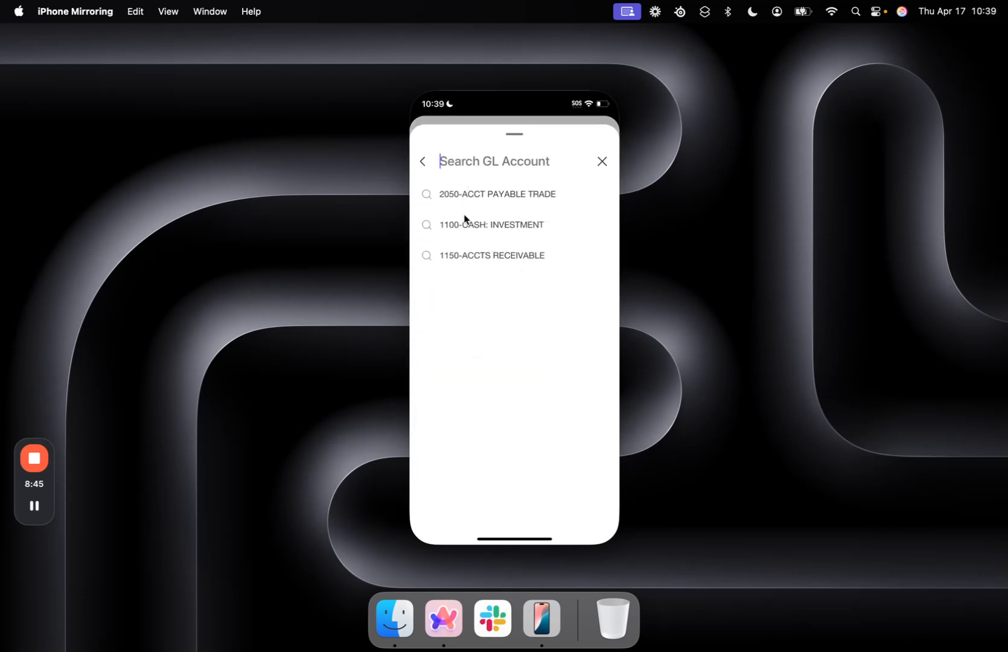
{"action": "left_click", "coordinate": [501, 195]}
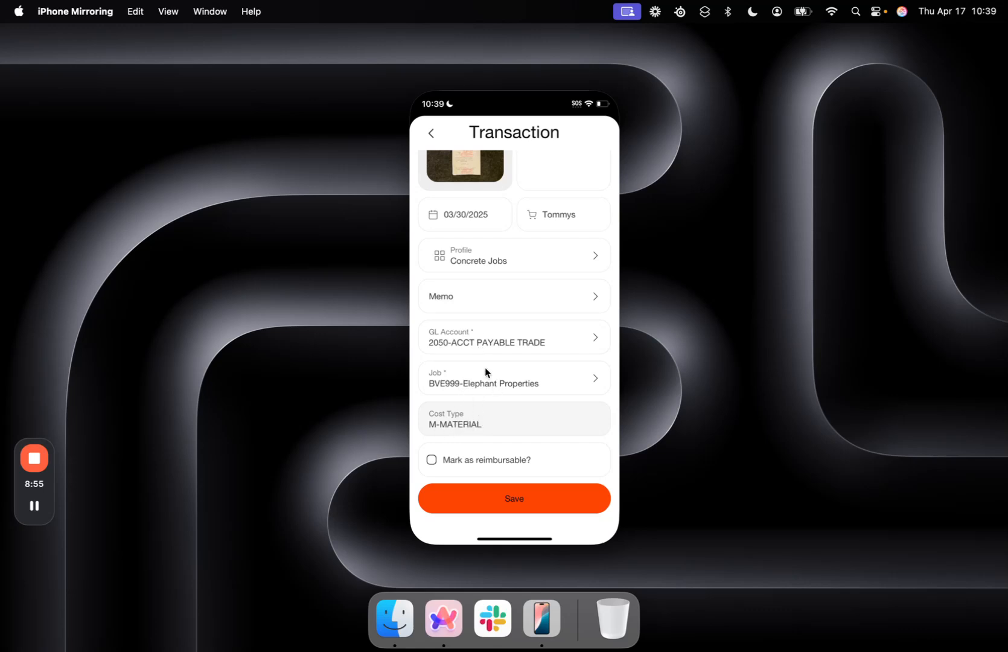
Save the coded Tommys transaction
{"action": "scroll", "coordinate": [484, 367], "scroll_direction": "up", "scroll_amount": 3}
{"action": "scroll", "coordinate": [486, 350], "scroll_direction": "down", "scroll_amount": 5}
{"action": "left_click", "coordinate": [510, 499]}
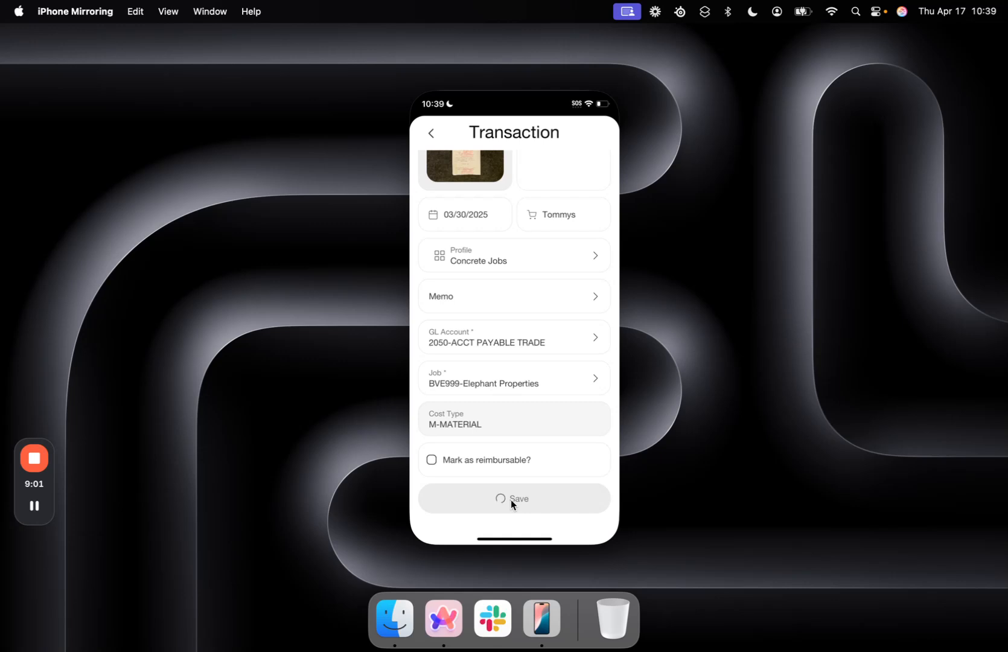
{"action": "scroll", "coordinate": [514, 287], "scroll_direction": "up", "scroll_amount": 3}
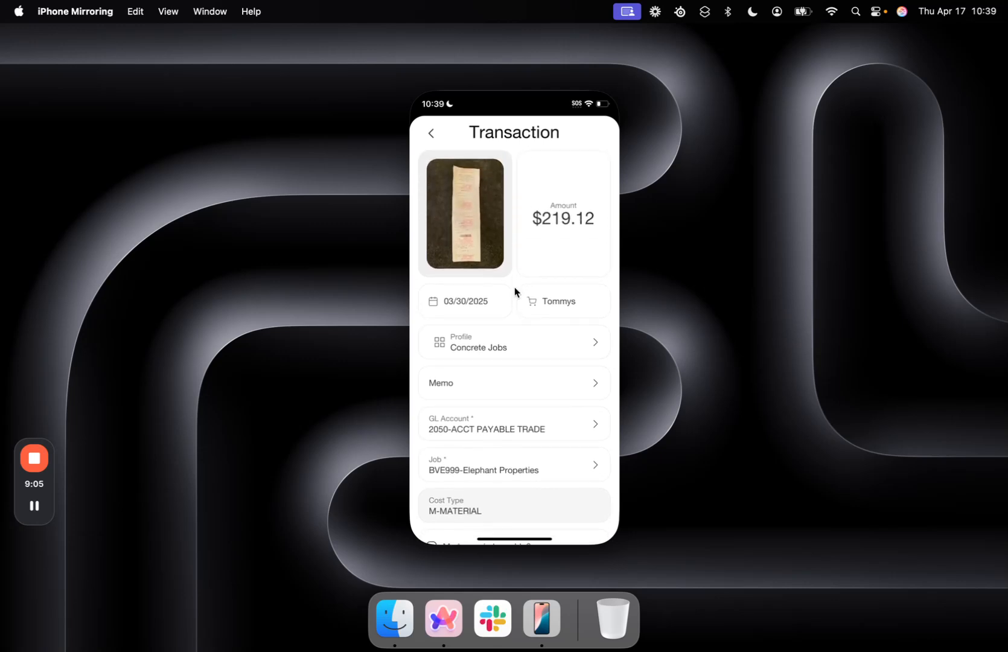
Switch to the Vergo web app and inspect the Tommys row's coding columns in the Transactions list
{"action": "left_click", "coordinate": [441, 625]}
{"action": "left_click", "coordinate": [54, 219]}
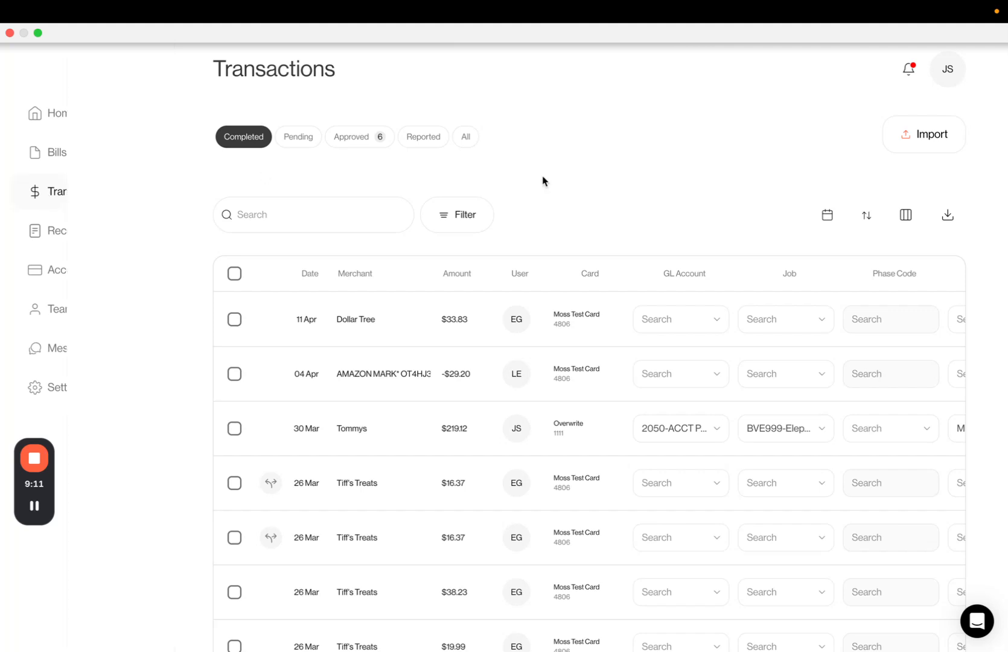
{"action": "scroll", "coordinate": [466, 187], "scroll_direction": "down", "scroll_amount": 1}
{"action": "scroll", "coordinate": [466, 187], "scroll_direction": "down", "scroll_amount": 3}
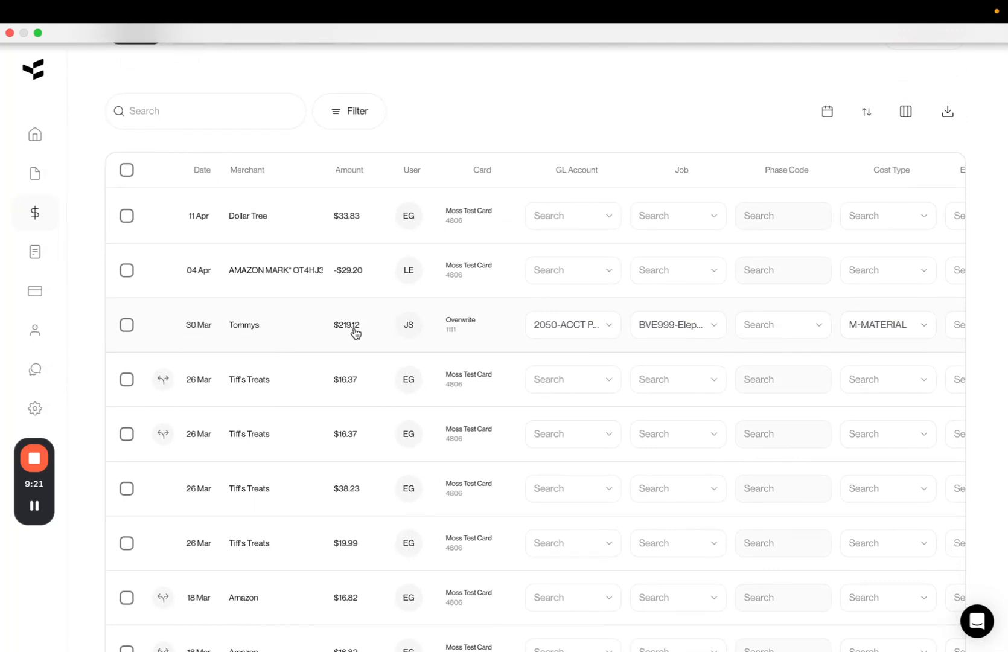
{"action": "scroll", "coordinate": [334, 329], "scroll_direction": "right", "scroll_amount": 5}
{"action": "scroll", "coordinate": [349, 354], "scroll_direction": "left", "scroll_amount": 4}
{"action": "scroll", "coordinate": [338, 350], "scroll_direction": "left", "scroll_amount": 2}
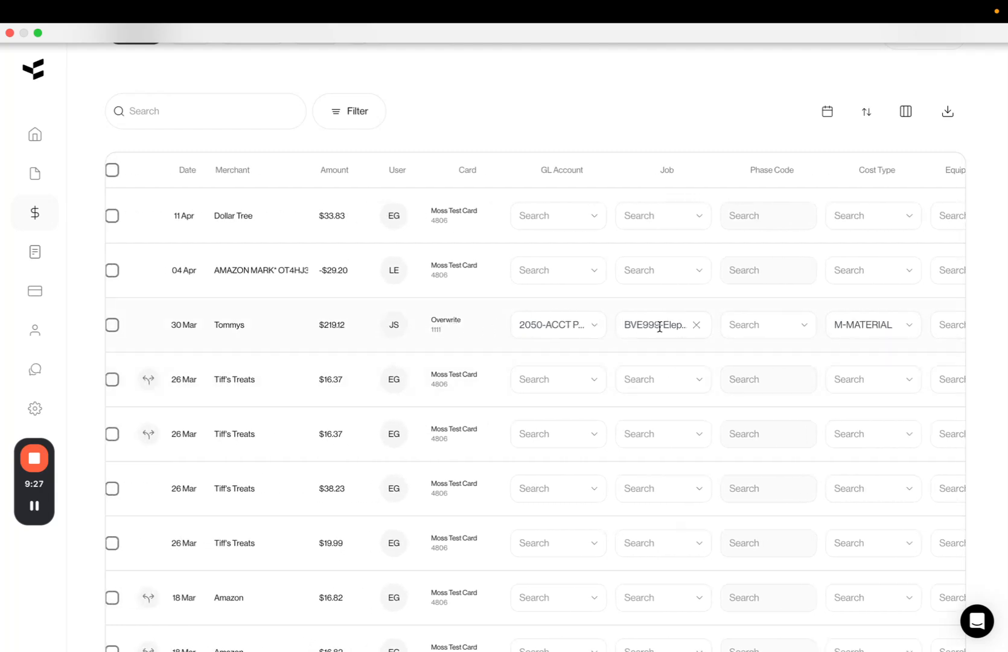
{"action": "scroll", "coordinate": [751, 346], "scroll_direction": "right", "scroll_amount": 3}
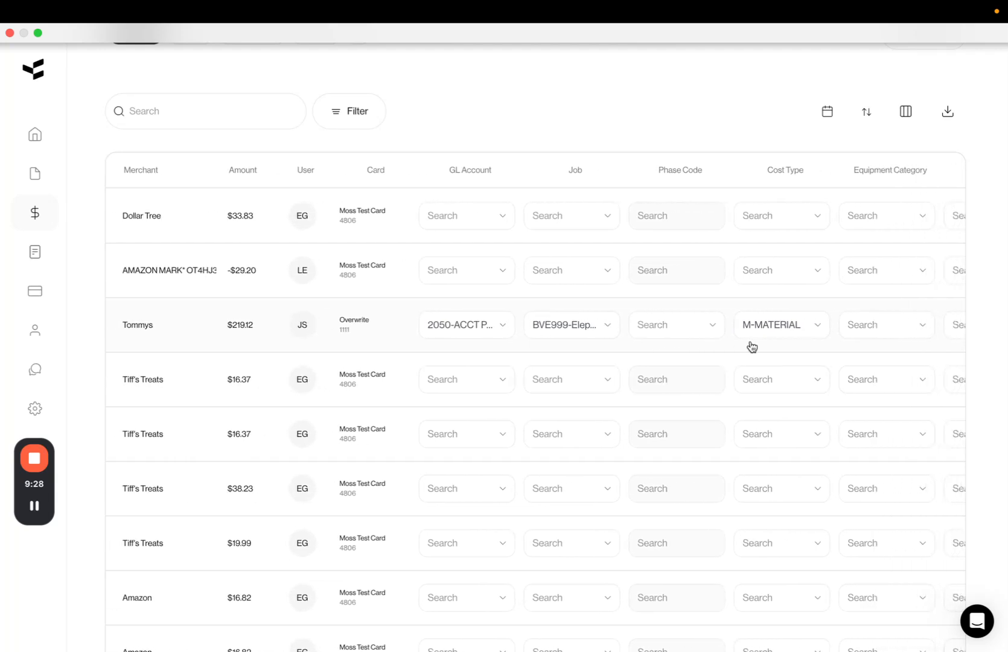
{"action": "scroll", "coordinate": [788, 347], "scroll_direction": "right", "scroll_amount": 15}
{"action": "scroll", "coordinate": [788, 348], "scroll_direction": "right", "scroll_amount": 5}
Open the Tommys transaction's details and review its receipt and coding fields, then return to the list
{"action": "left_click", "coordinate": [789, 339]}
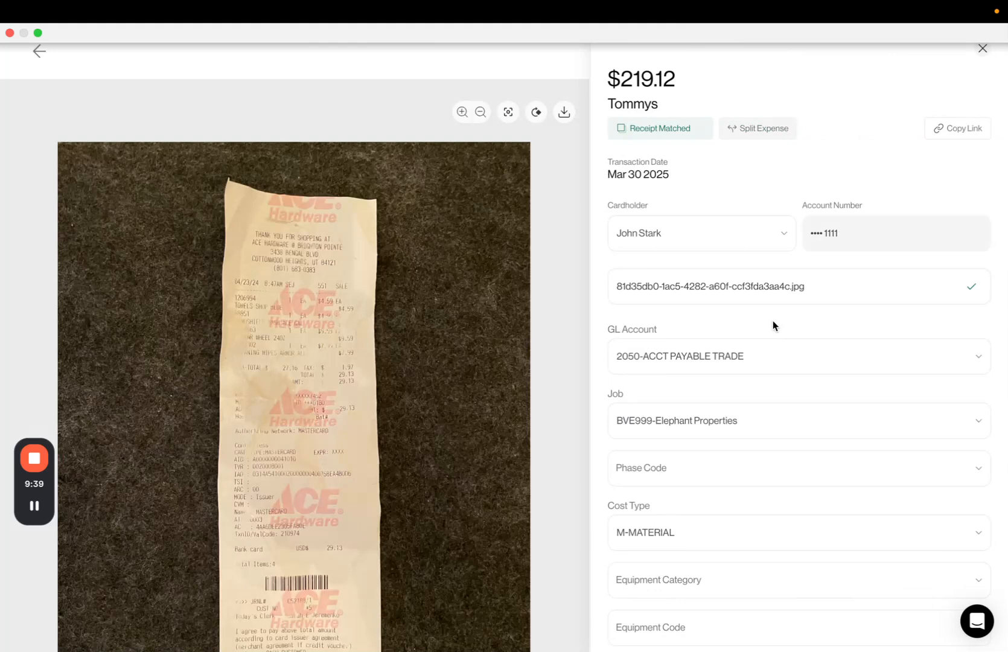
{"action": "scroll", "coordinate": [773, 323], "scroll_direction": "down", "scroll_amount": 2}
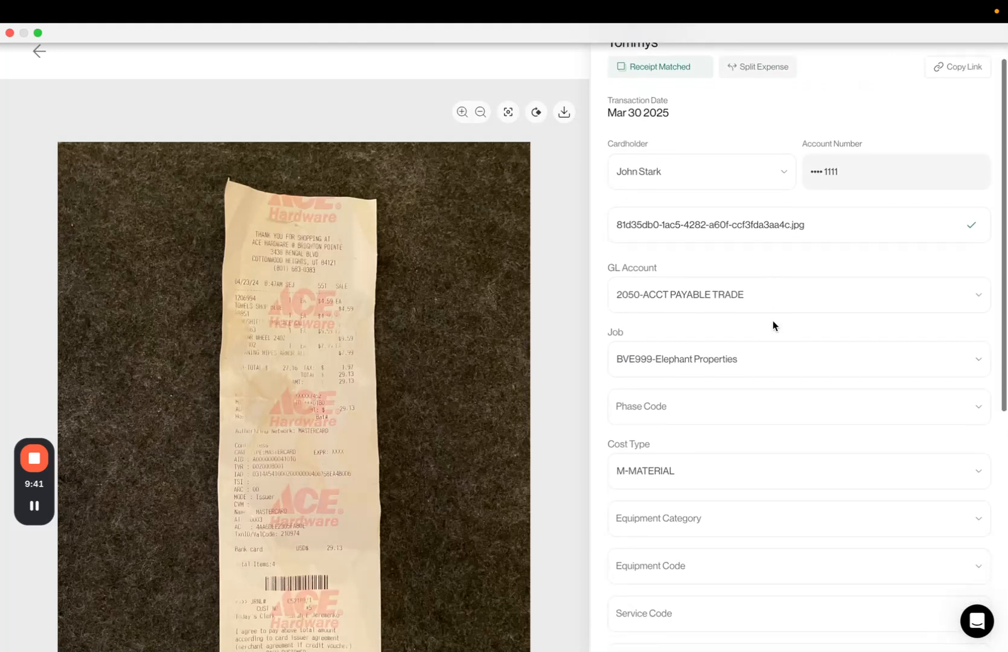
{"action": "scroll", "coordinate": [773, 323], "scroll_direction": "down", "scroll_amount": 2}
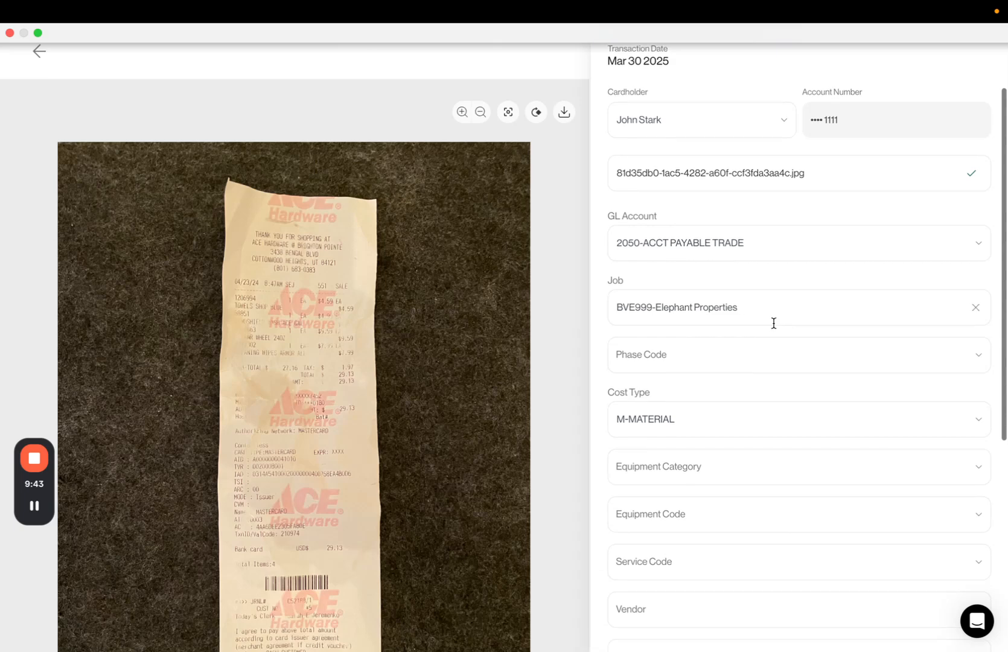
{"action": "scroll", "coordinate": [775, 329], "scroll_direction": "down", "scroll_amount": 10}
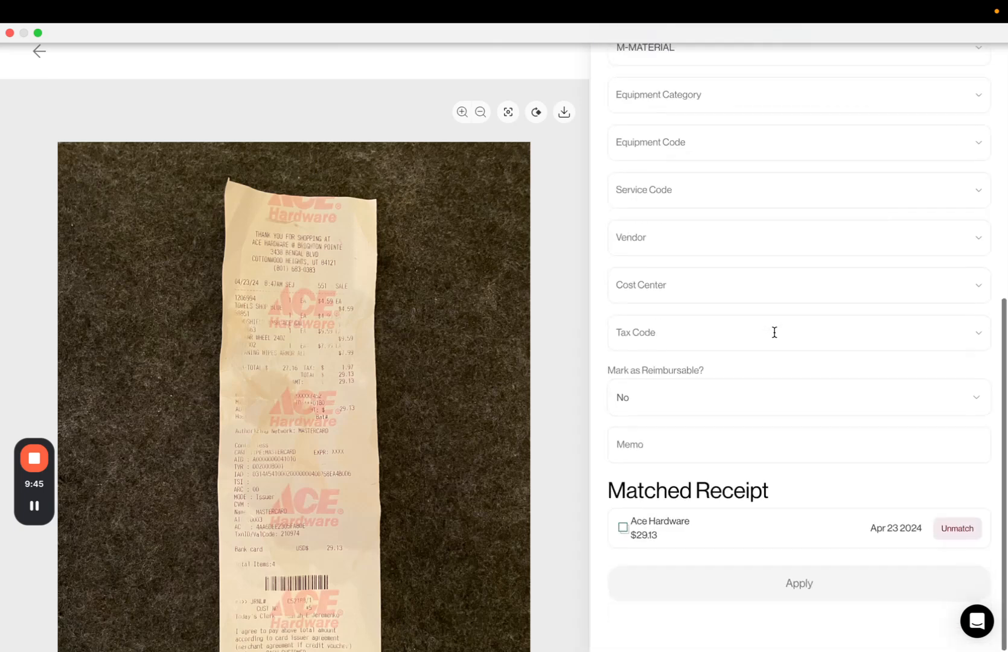
{"action": "scroll", "coordinate": [794, 424], "scroll_direction": "up", "scroll_amount": 8}
{"action": "scroll", "coordinate": [794, 424], "scroll_direction": "up", "scroll_amount": 5}
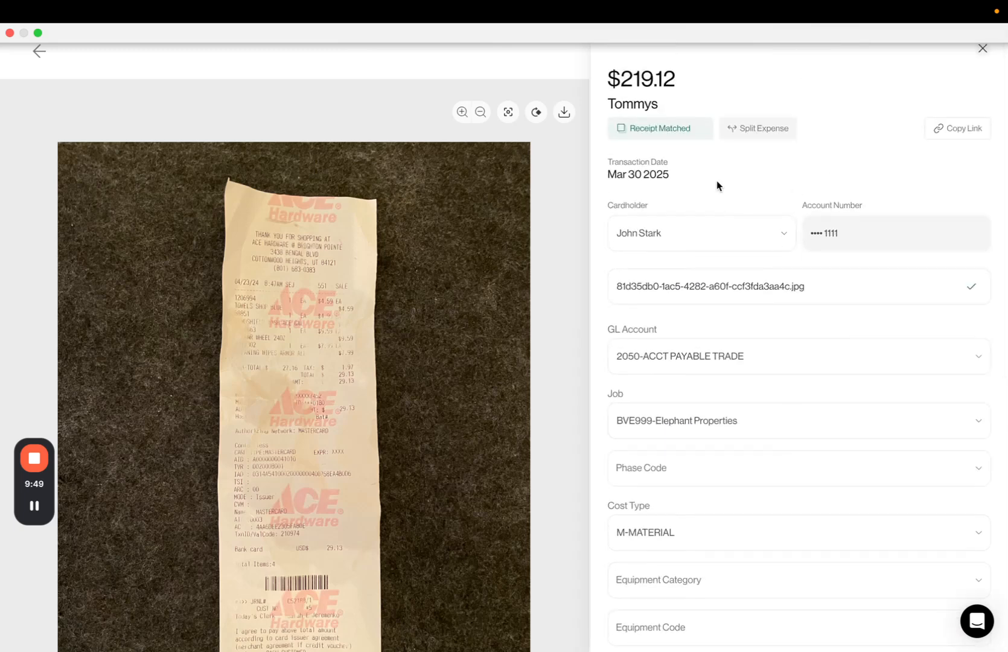
{"action": "left_click", "coordinate": [39, 51]}
Open the Dollar Tree transaction's details to examine its coding fields, then close it
{"action": "scroll", "coordinate": [633, 257], "scroll_direction": "left", "scroll_amount": 10}
{"action": "scroll", "coordinate": [633, 257], "scroll_direction": "left", "scroll_amount": 2}
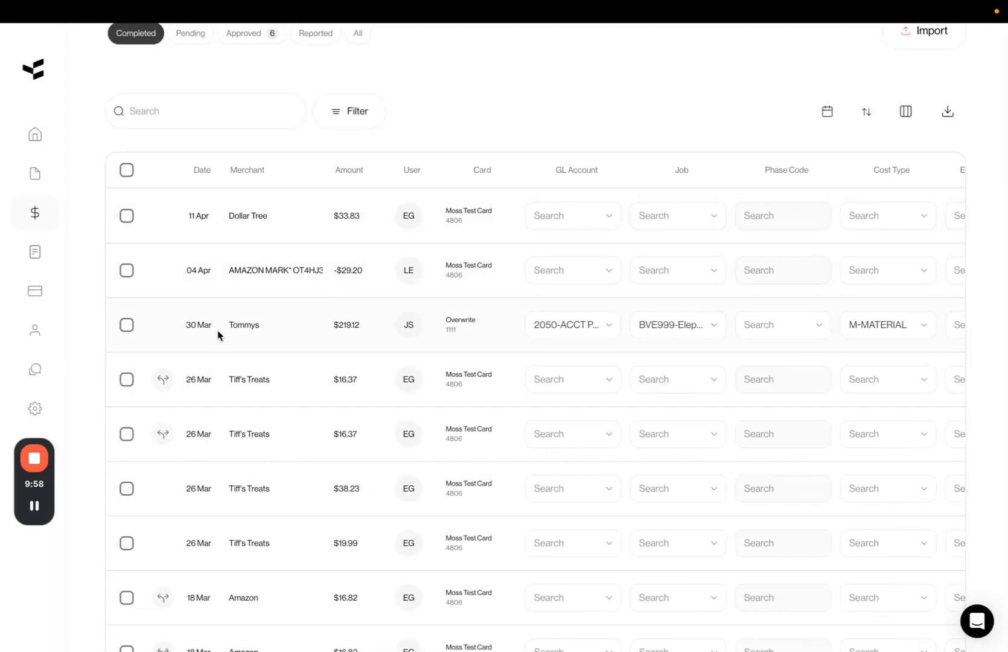
{"action": "left_click", "coordinate": [309, 230]}
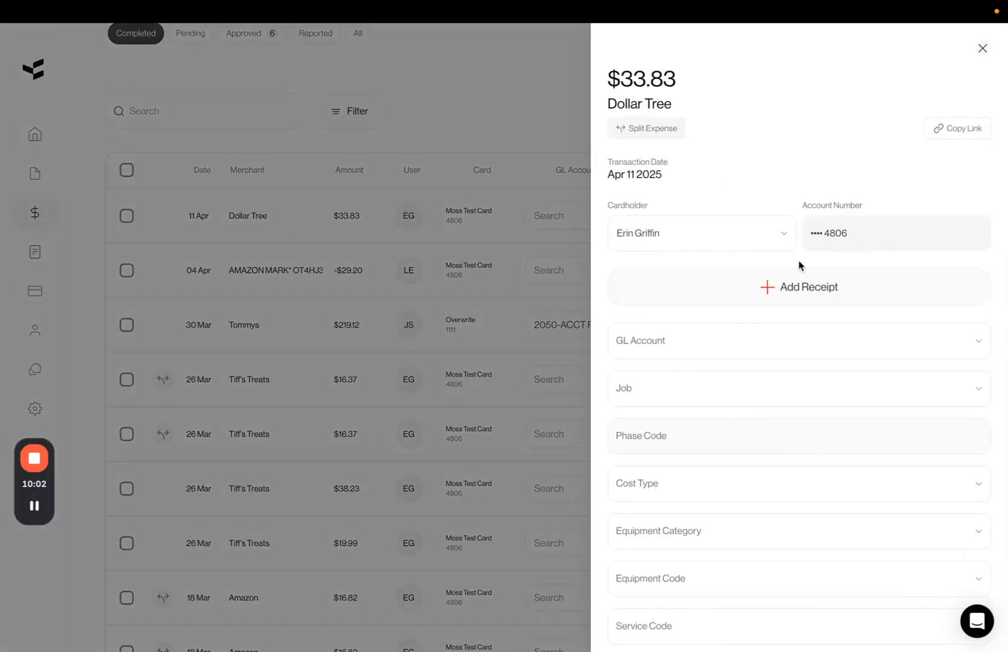
{"action": "scroll", "coordinate": [788, 266], "scroll_direction": "down", "scroll_amount": 5}
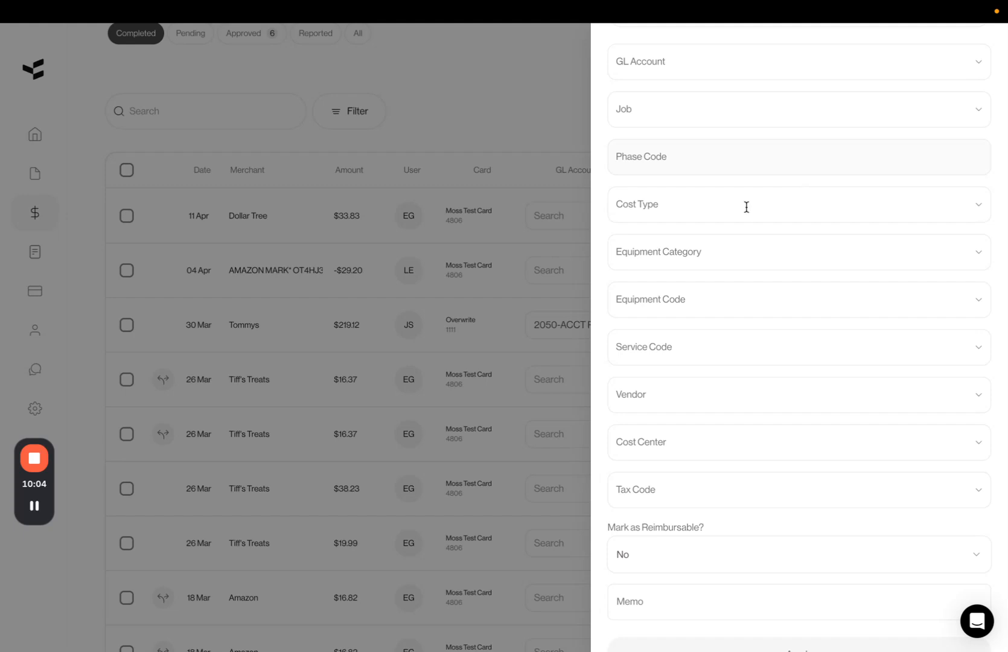
{"action": "scroll", "coordinate": [756, 327], "scroll_direction": "up", "scroll_amount": 5}
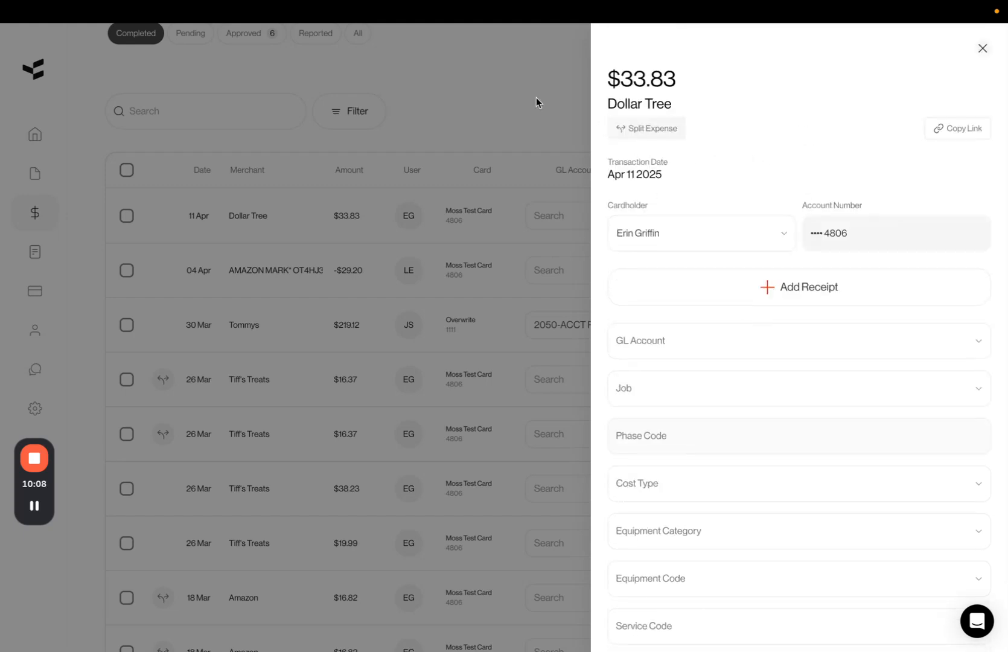
{"action": "left_click", "coordinate": [491, 106]}
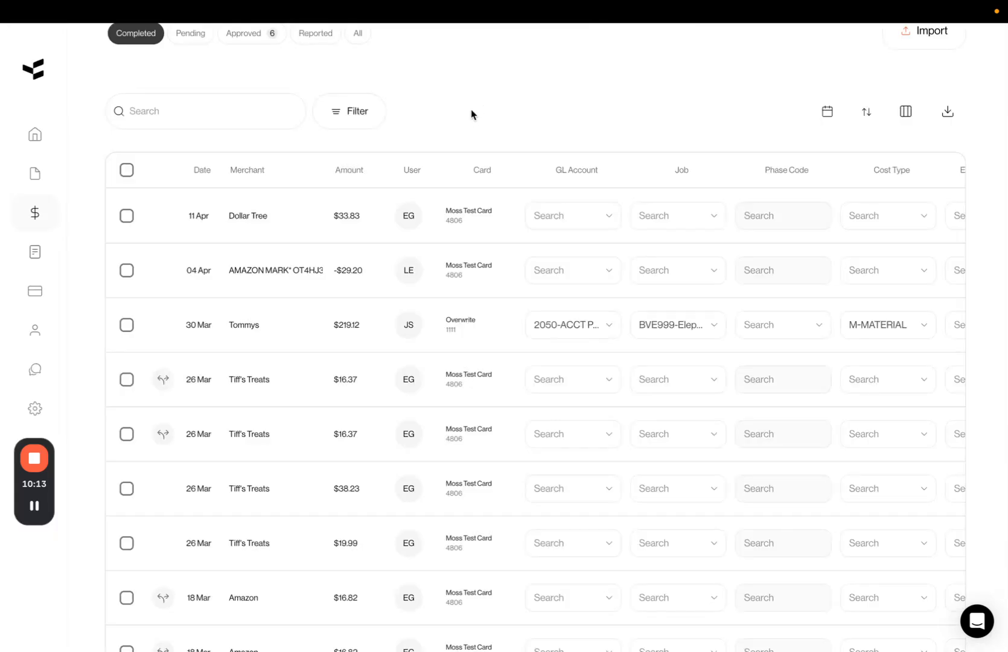
{"action": "scroll", "coordinate": [472, 114], "scroll_direction": "up", "scroll_amount": 3}
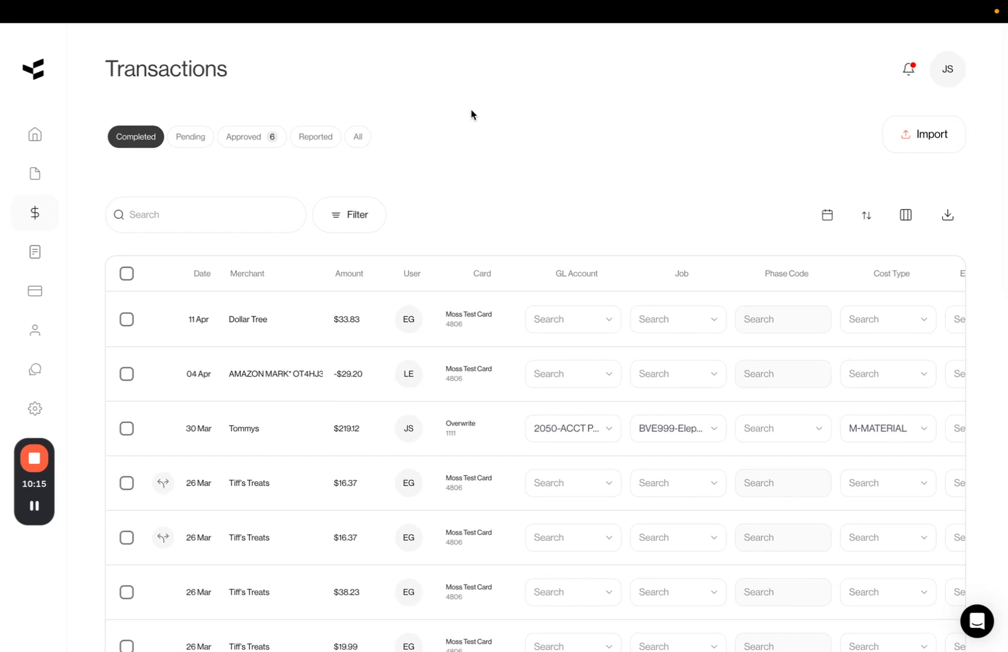